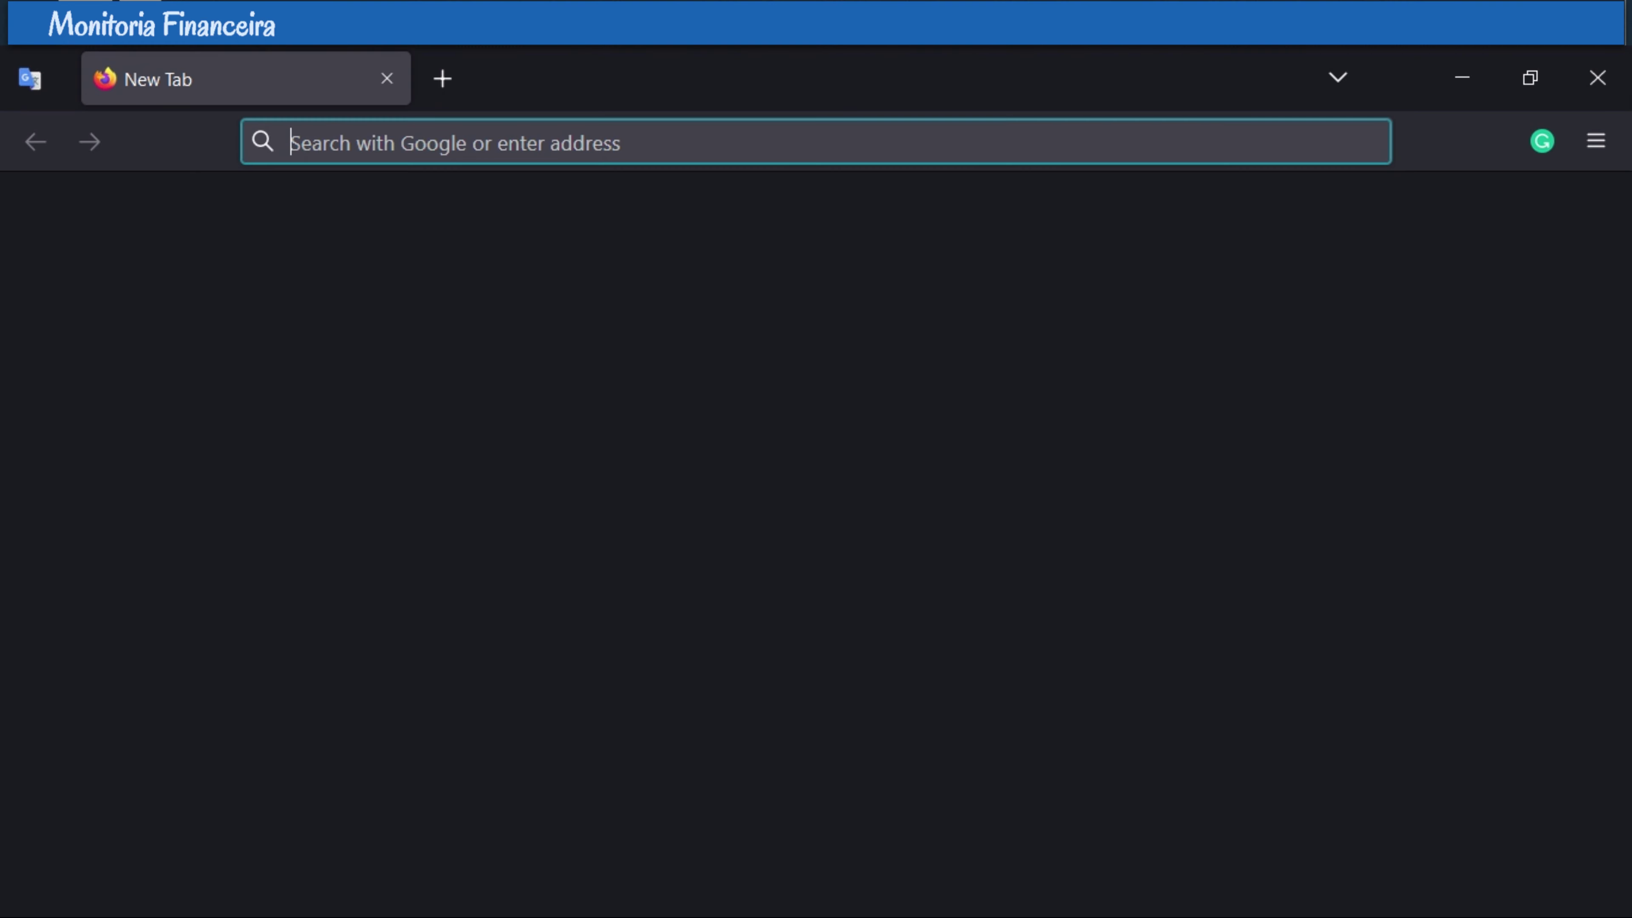
Step: Search the web for "cran r project" and open The Comprehensive R Archive Network site
{"action": "type", "text": "cran r project"}
{"action": "key", "text": "Return"}
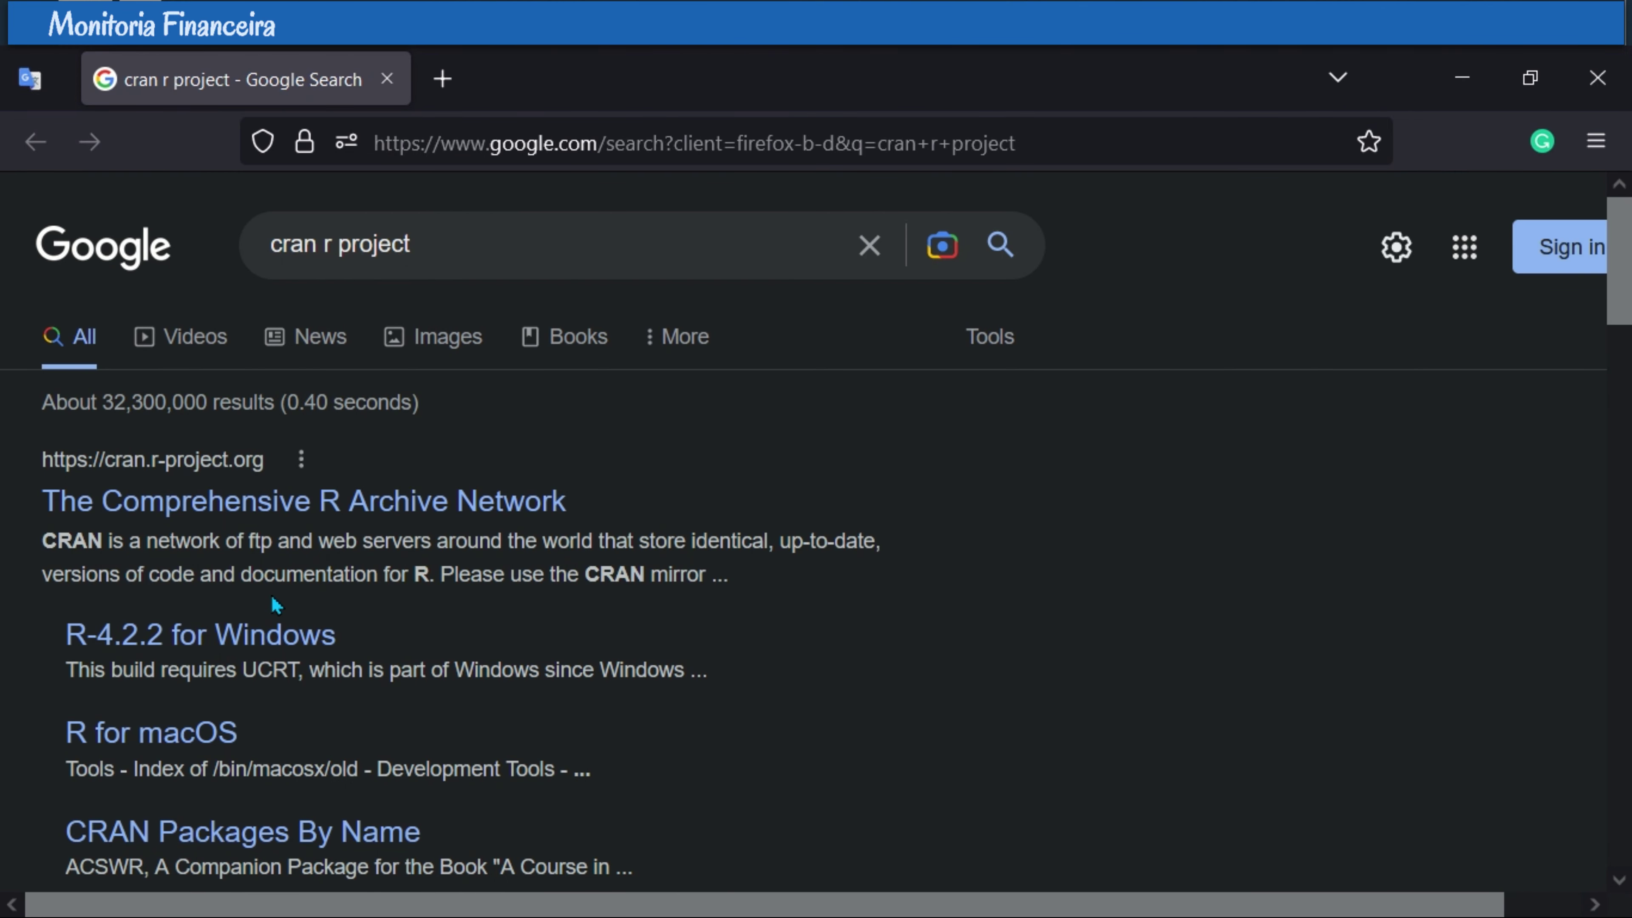
{"action": "left_click", "coordinate": [144, 506]}
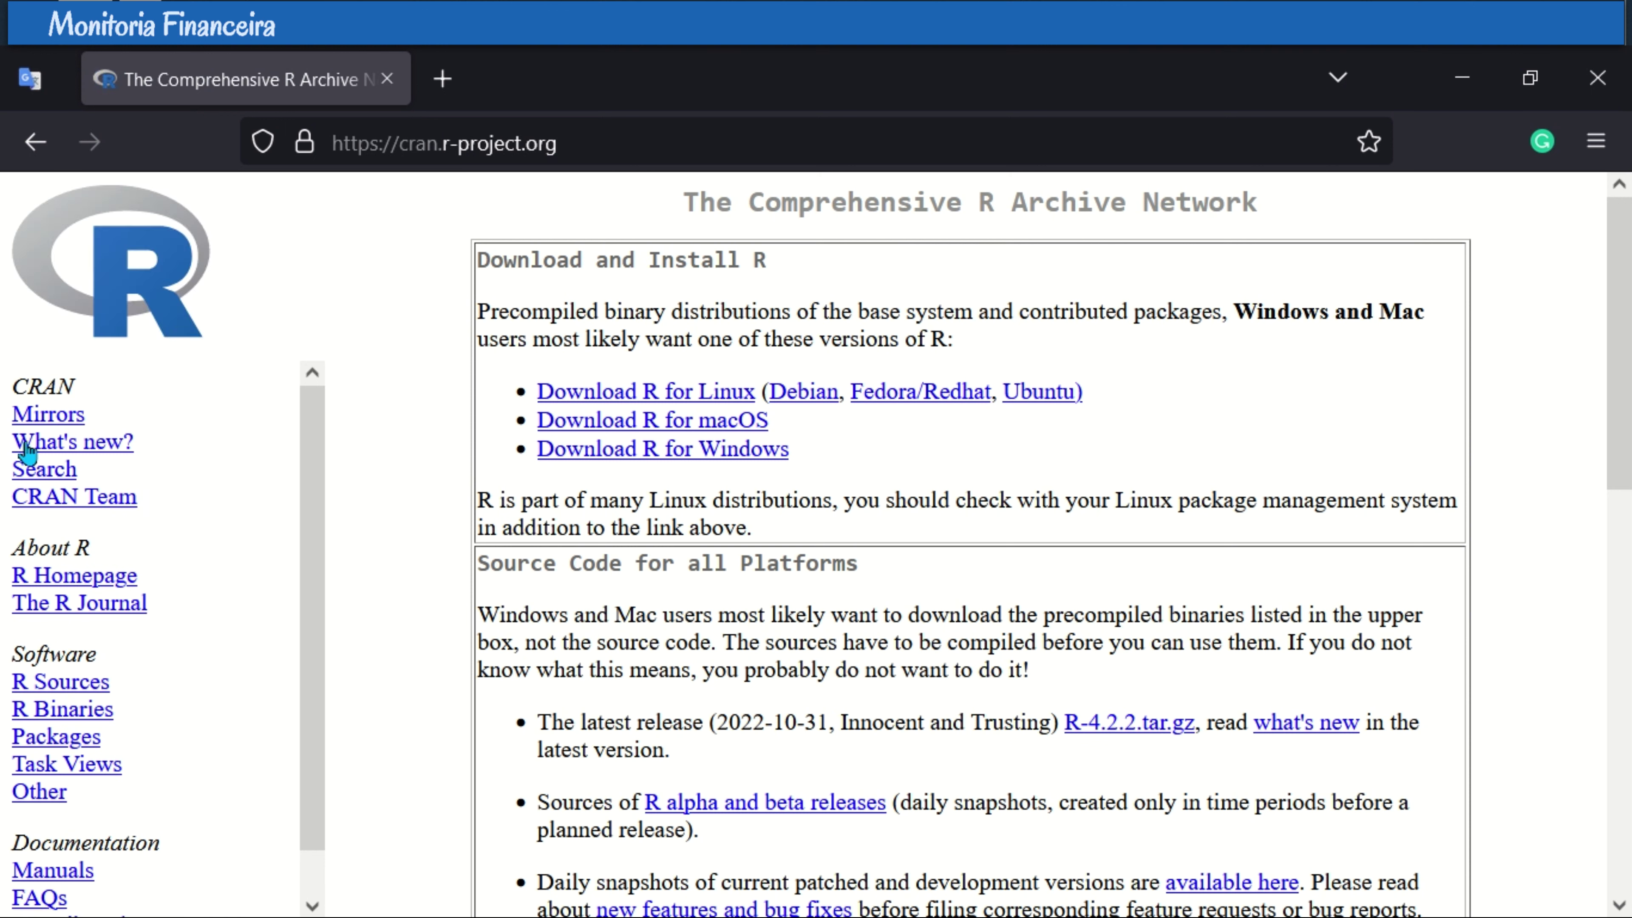
Step: Go to the R for Windows downloads and open the page for installing R for the first time
{"action": "left_click", "coordinate": [707, 458]}
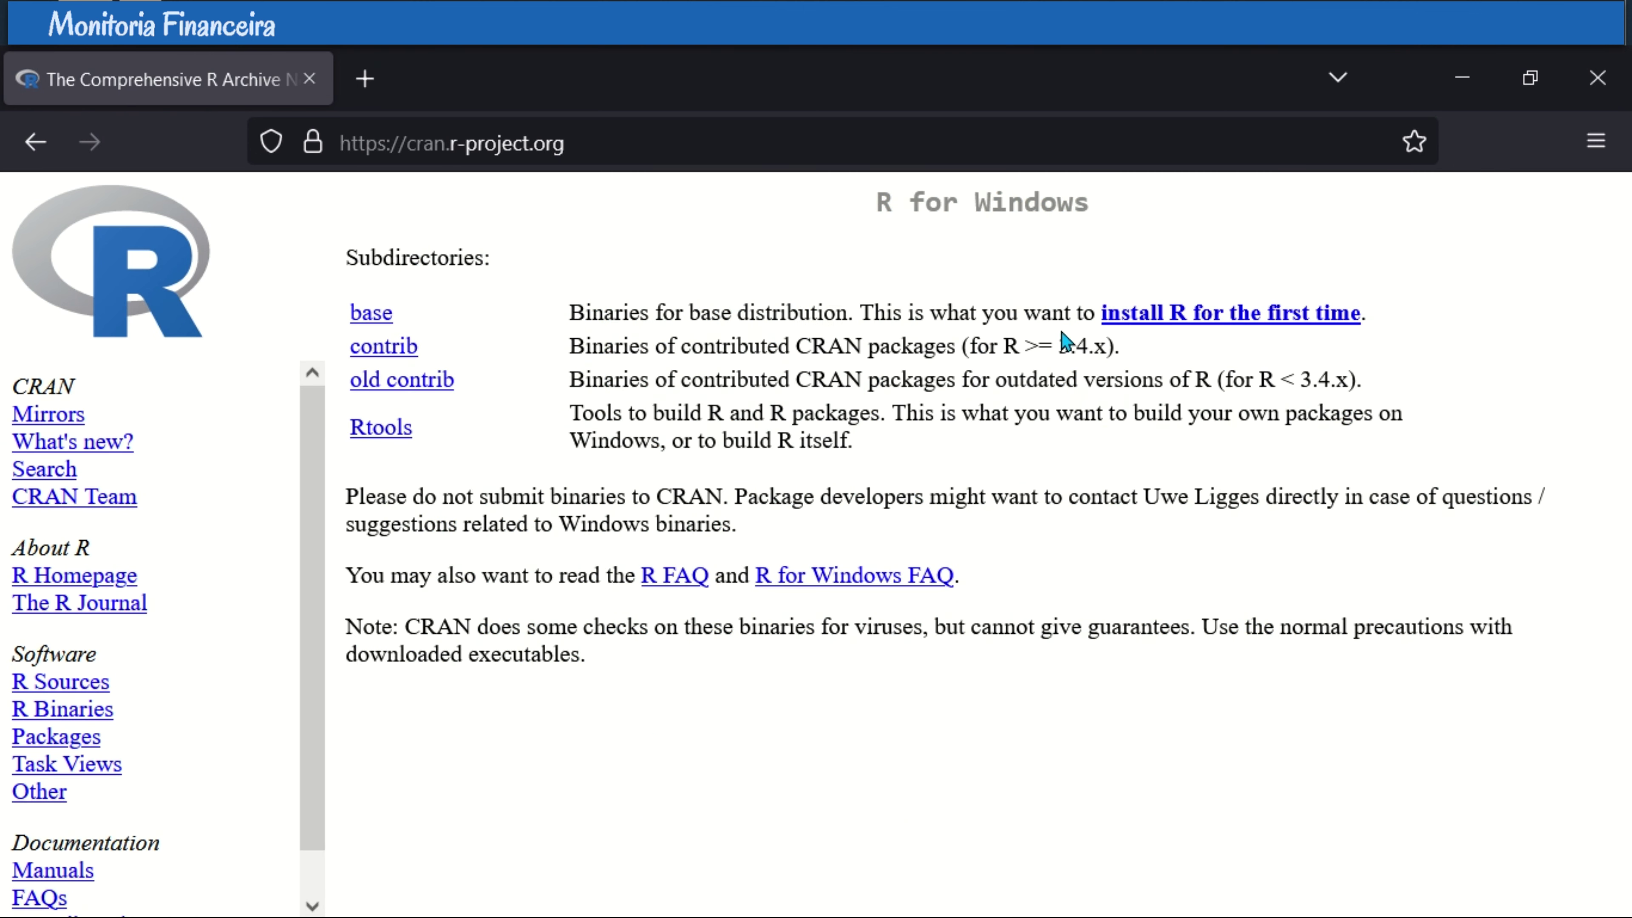
{"action": "left_click_drag", "start_coordinate": [1096, 313], "coordinate": [1395, 328]}
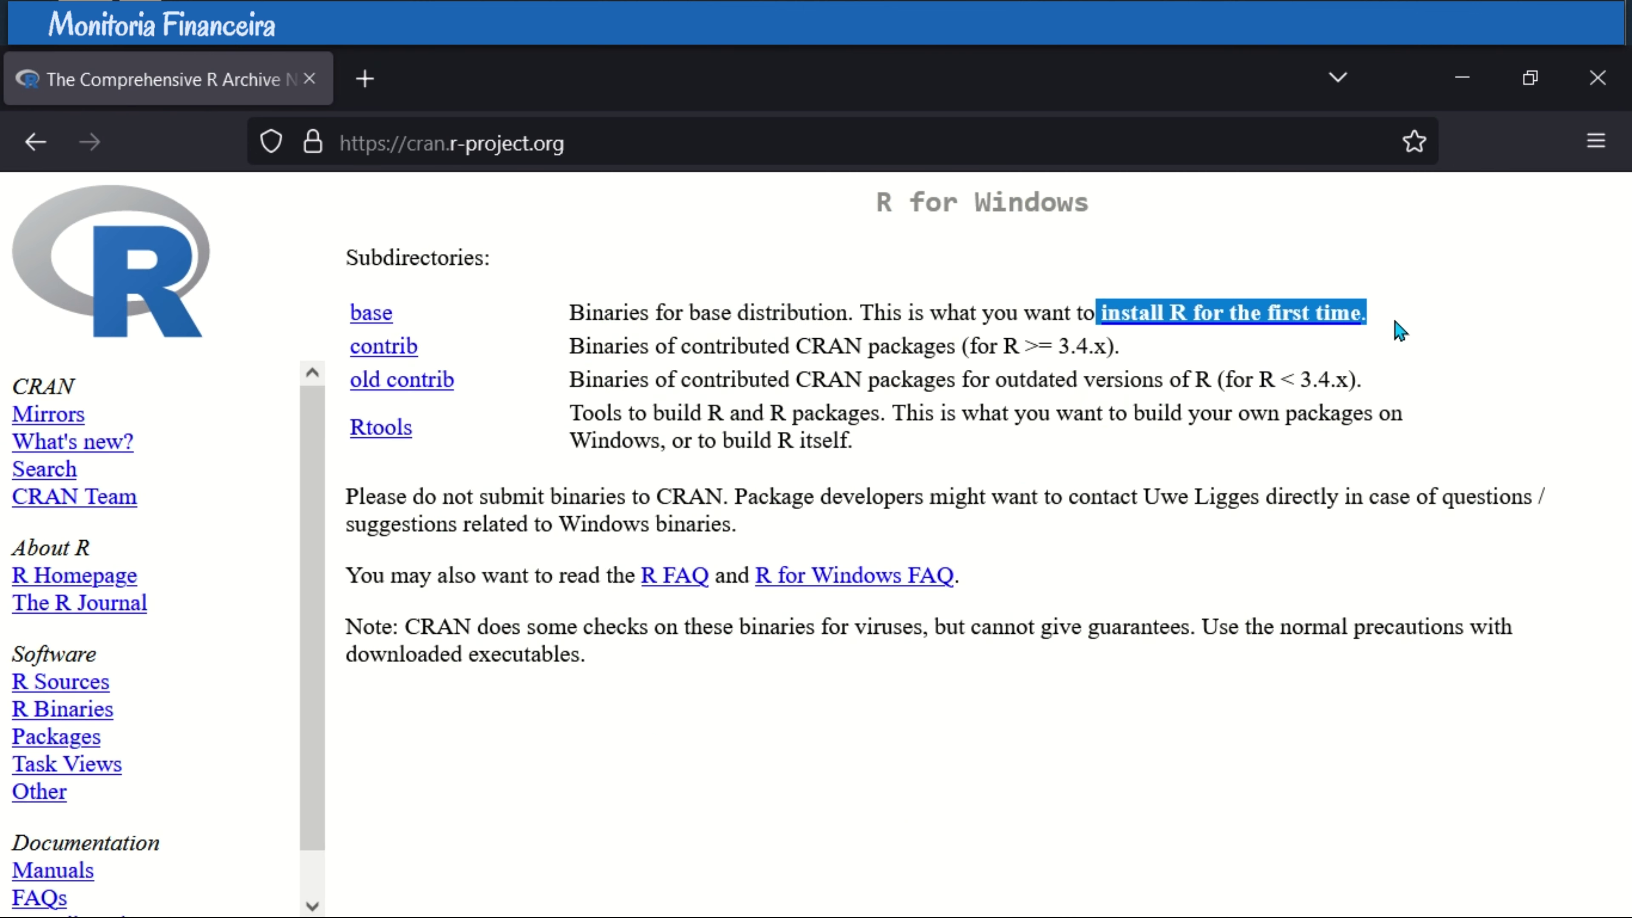
{"action": "left_click", "coordinate": [1407, 329]}
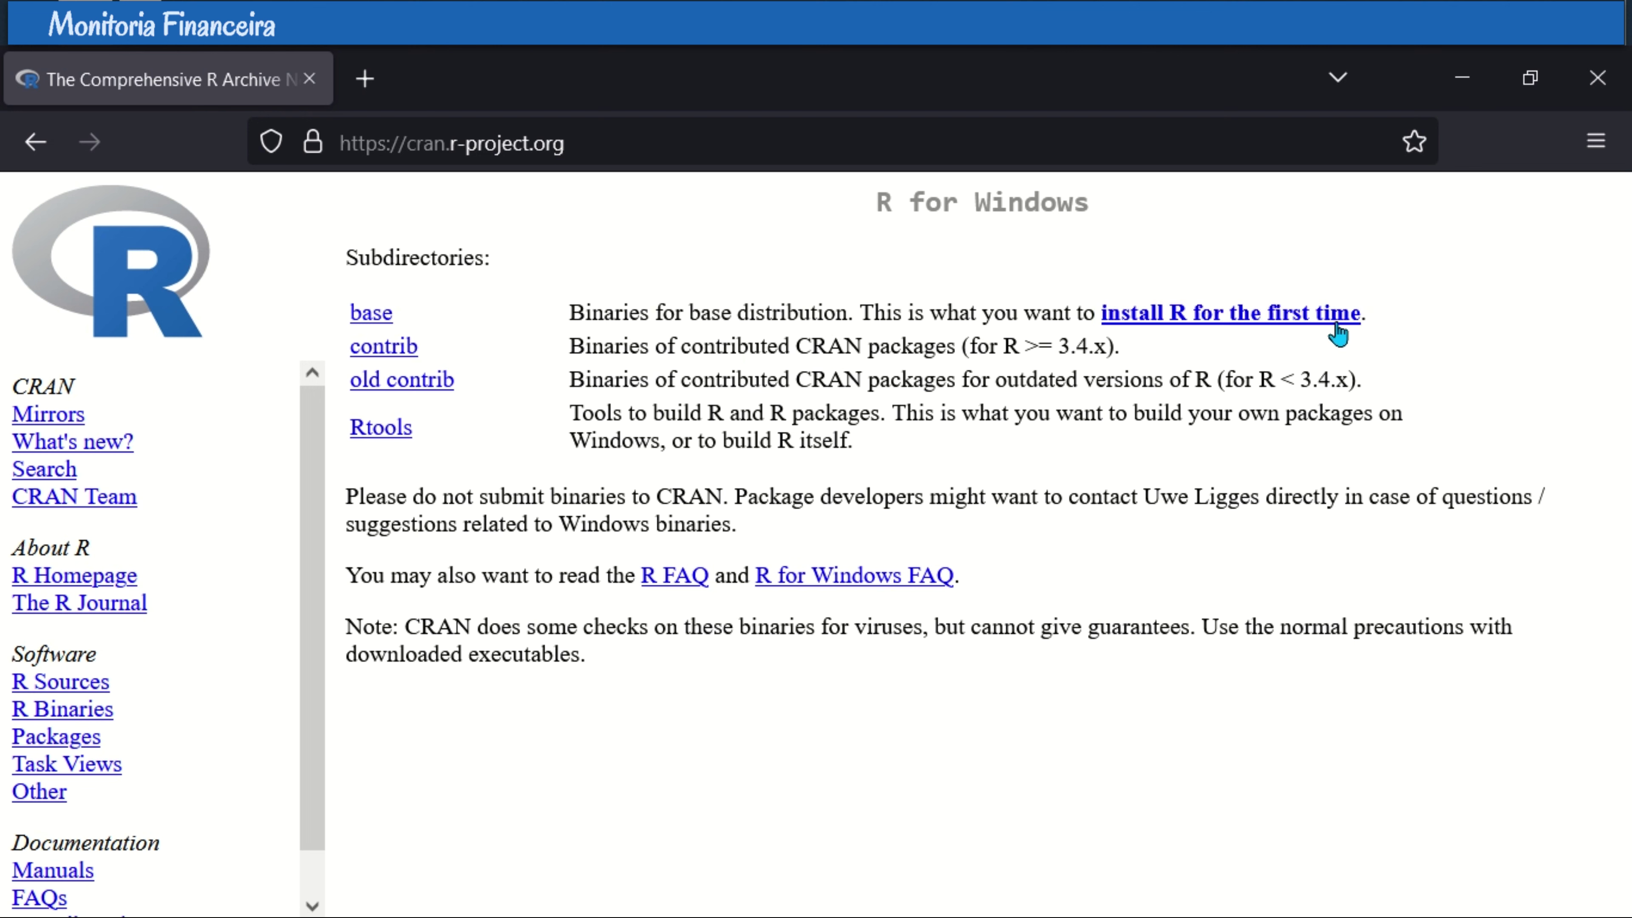
{"action": "left_click", "coordinate": [1244, 318]}
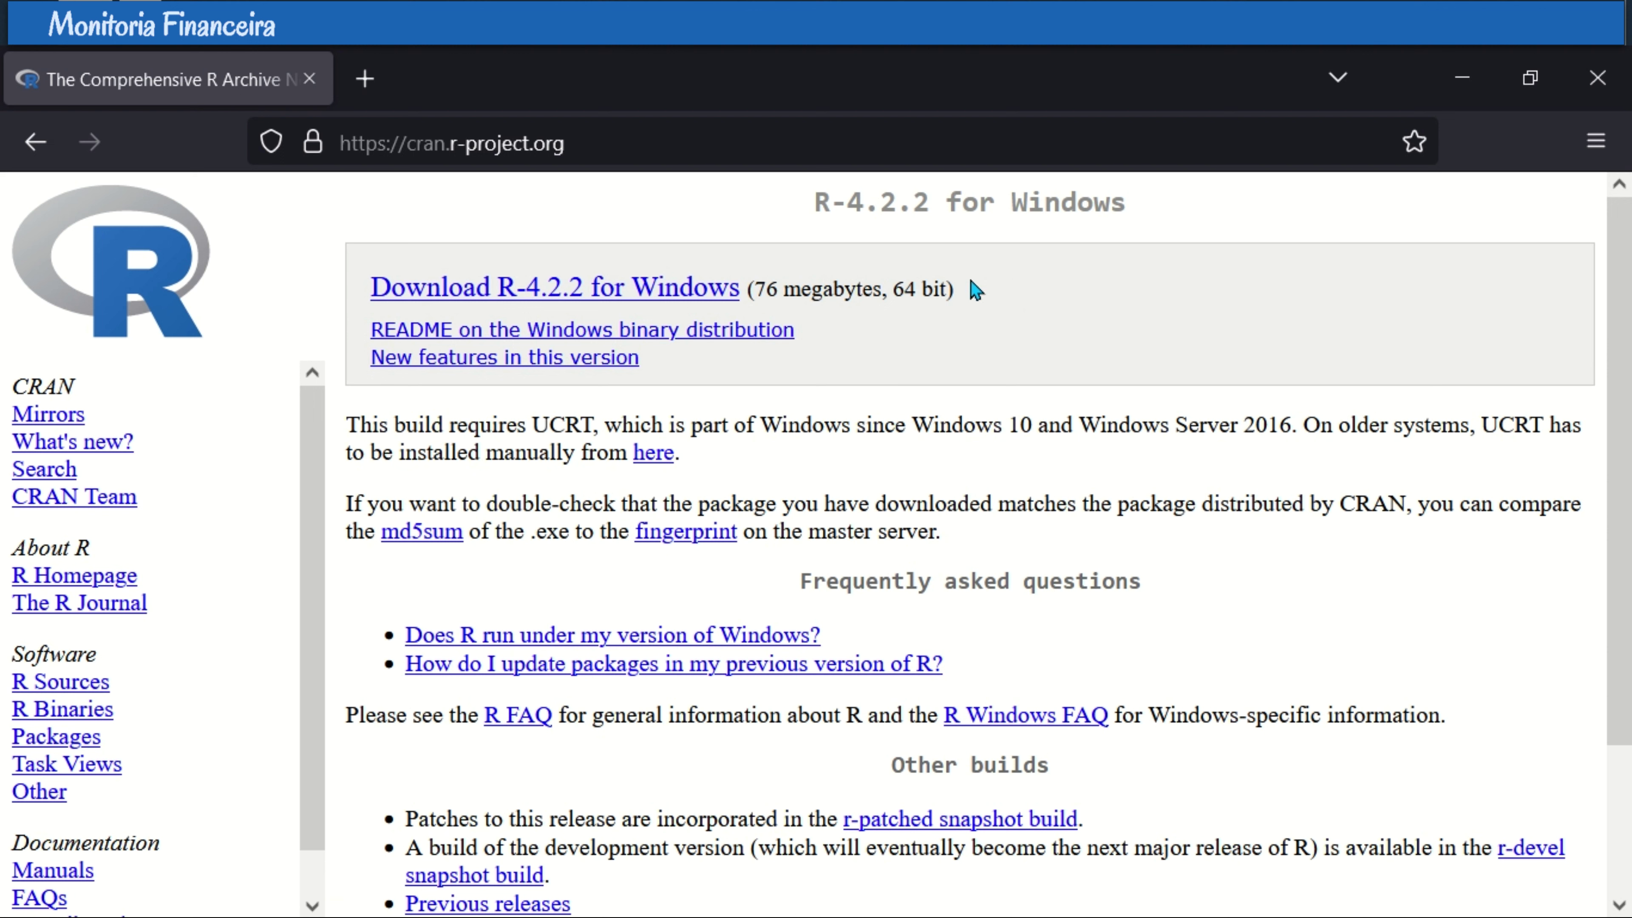
Step: Download R-4.2.2 for Windows and save the installer as R-4.2.2-win in the Downloads folder
{"action": "triple_click", "coordinate": [352, 290]}
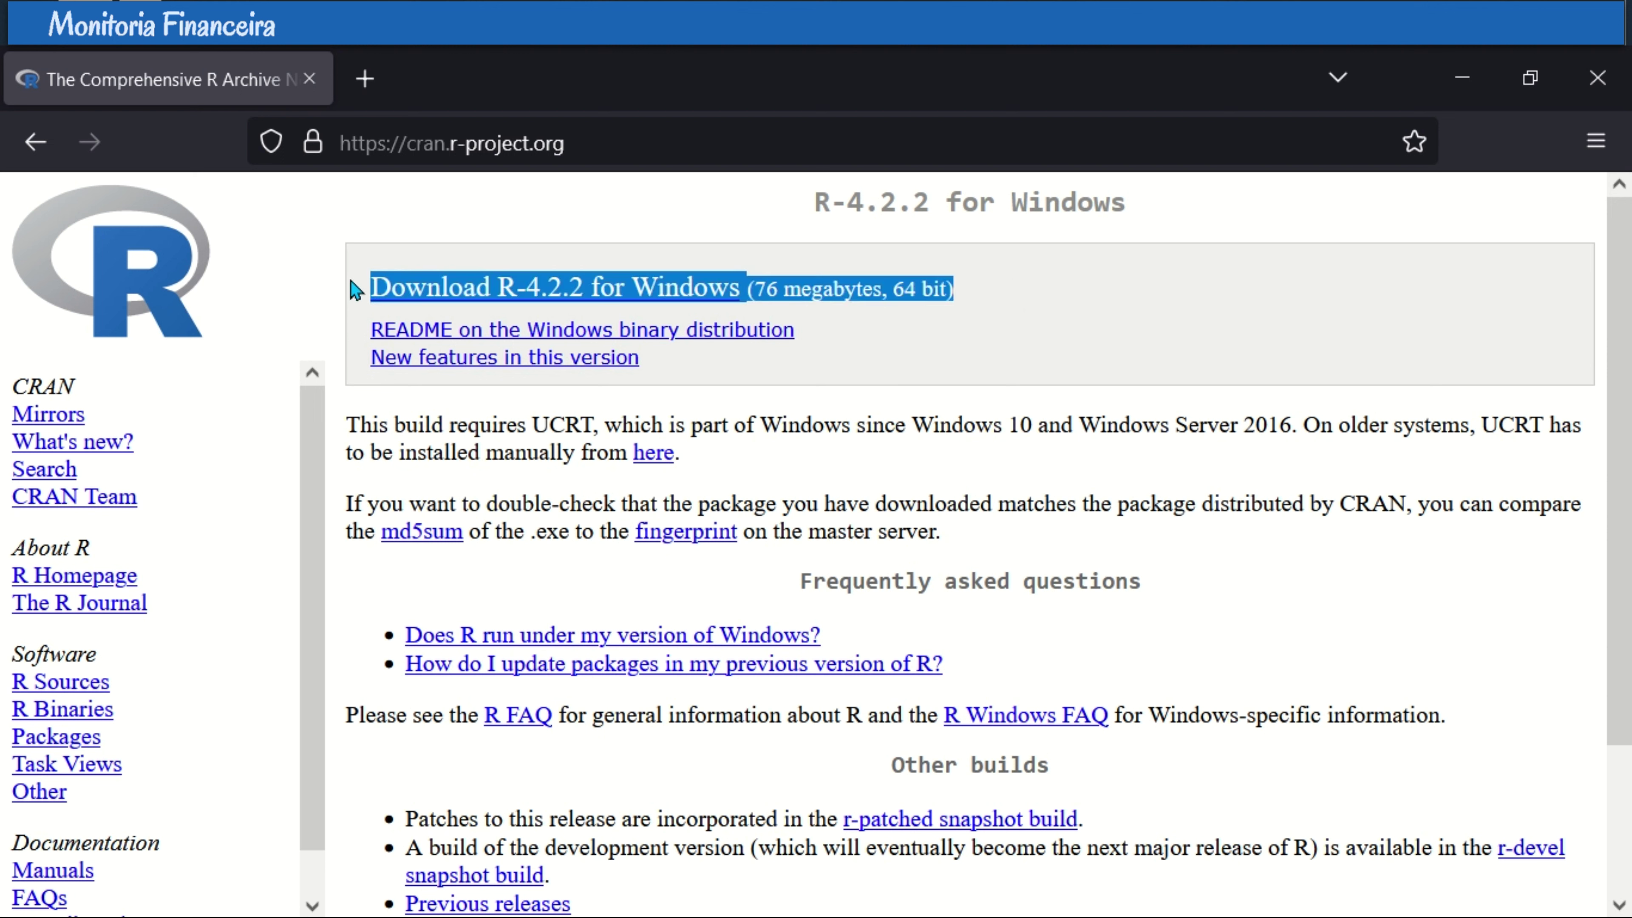
{"action": "left_click", "coordinate": [415, 241]}
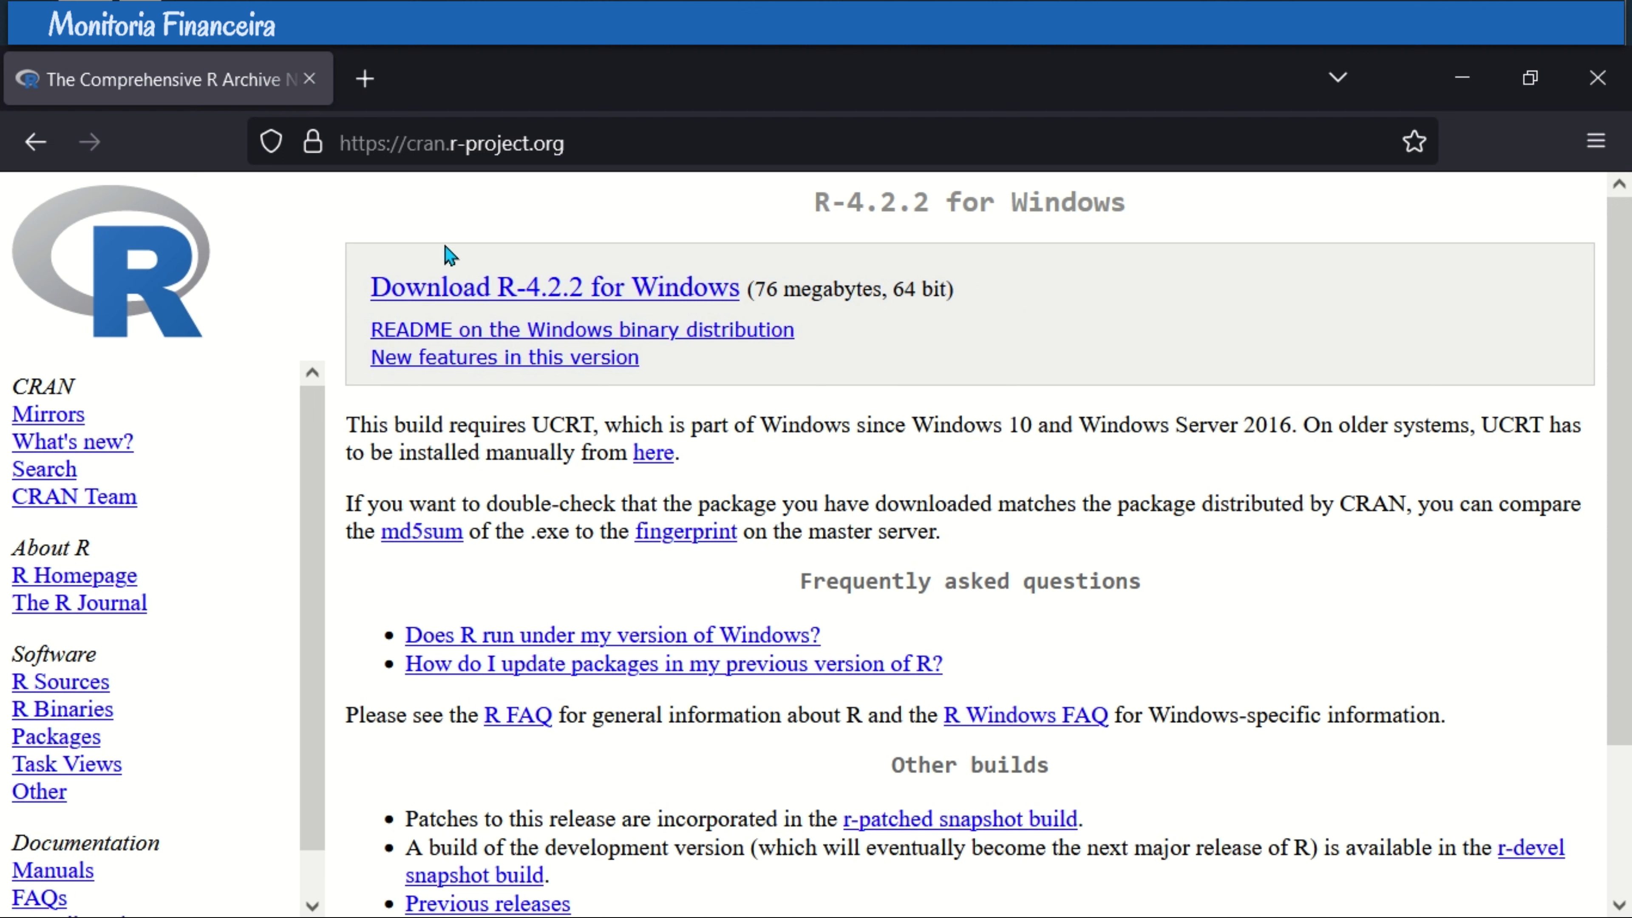
{"action": "left_click", "coordinate": [471, 290]}
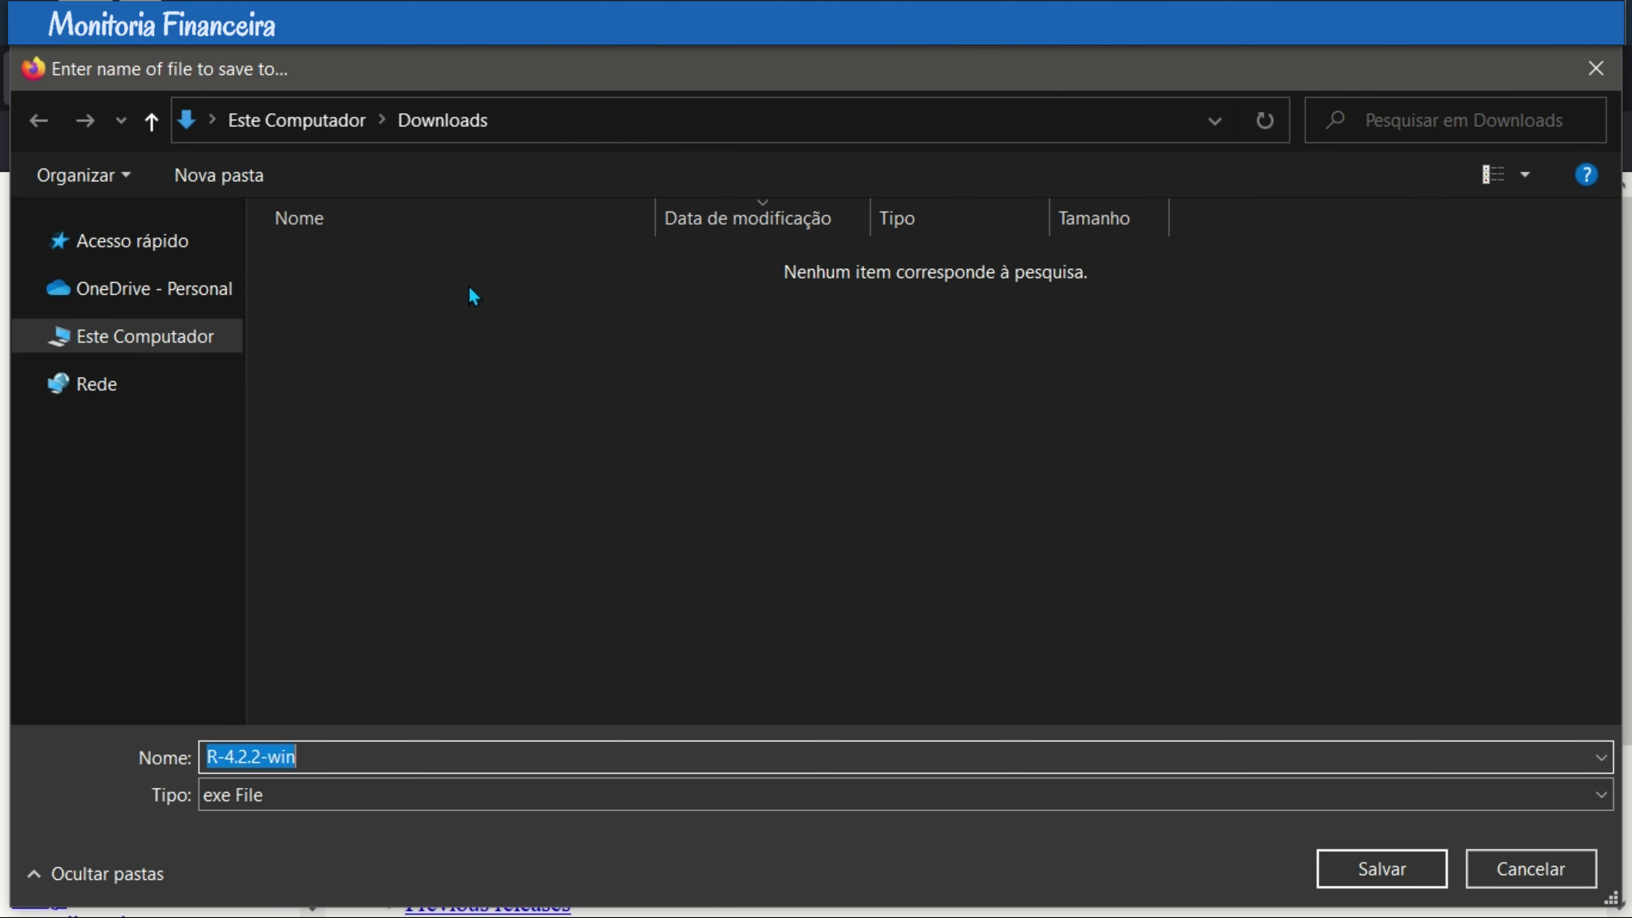
{"action": "key", "text": "Return"}
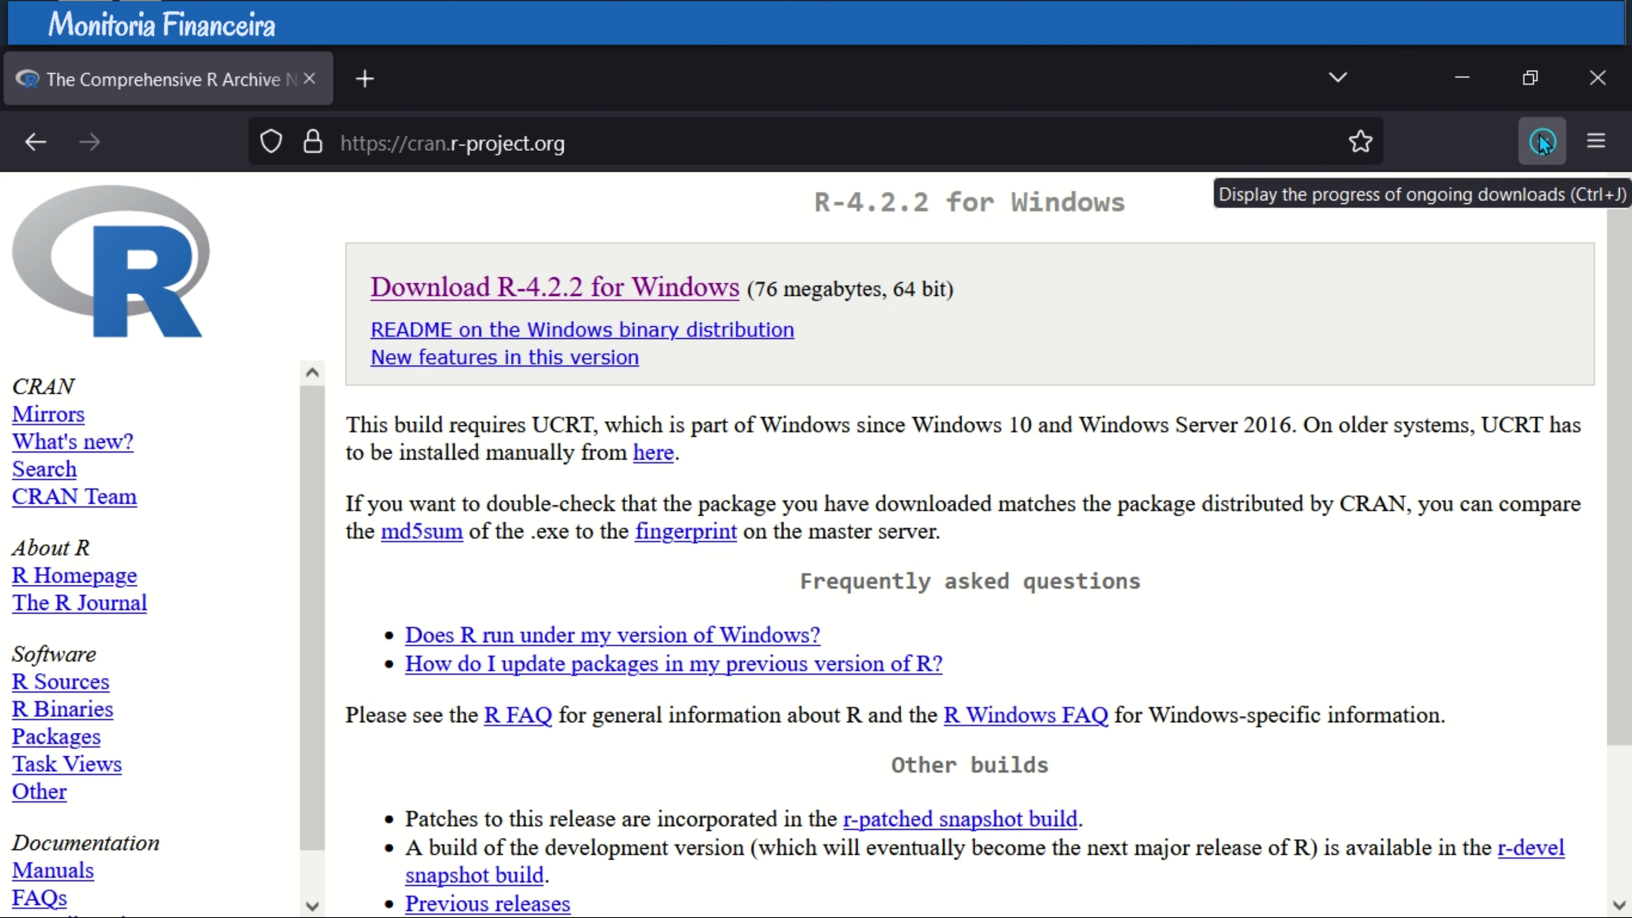
Step: Launch the downloaded R-4.2.2-win.exe installer and set English as its setup language
{"action": "left_click", "coordinate": [1551, 128]}
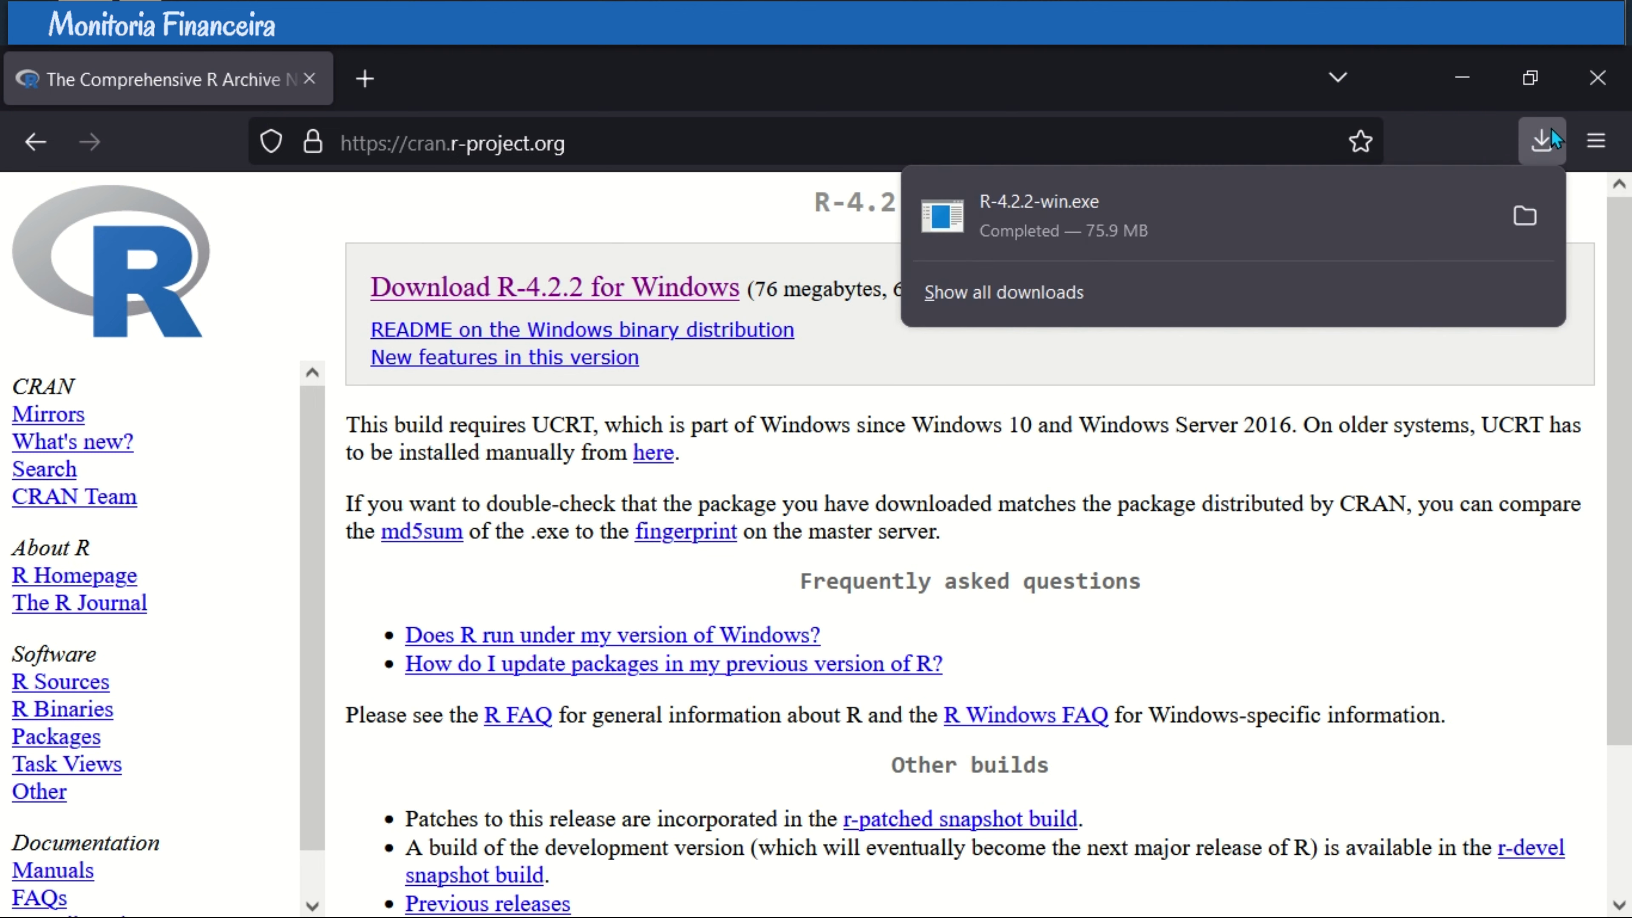
{"action": "left_click", "coordinate": [1044, 214]}
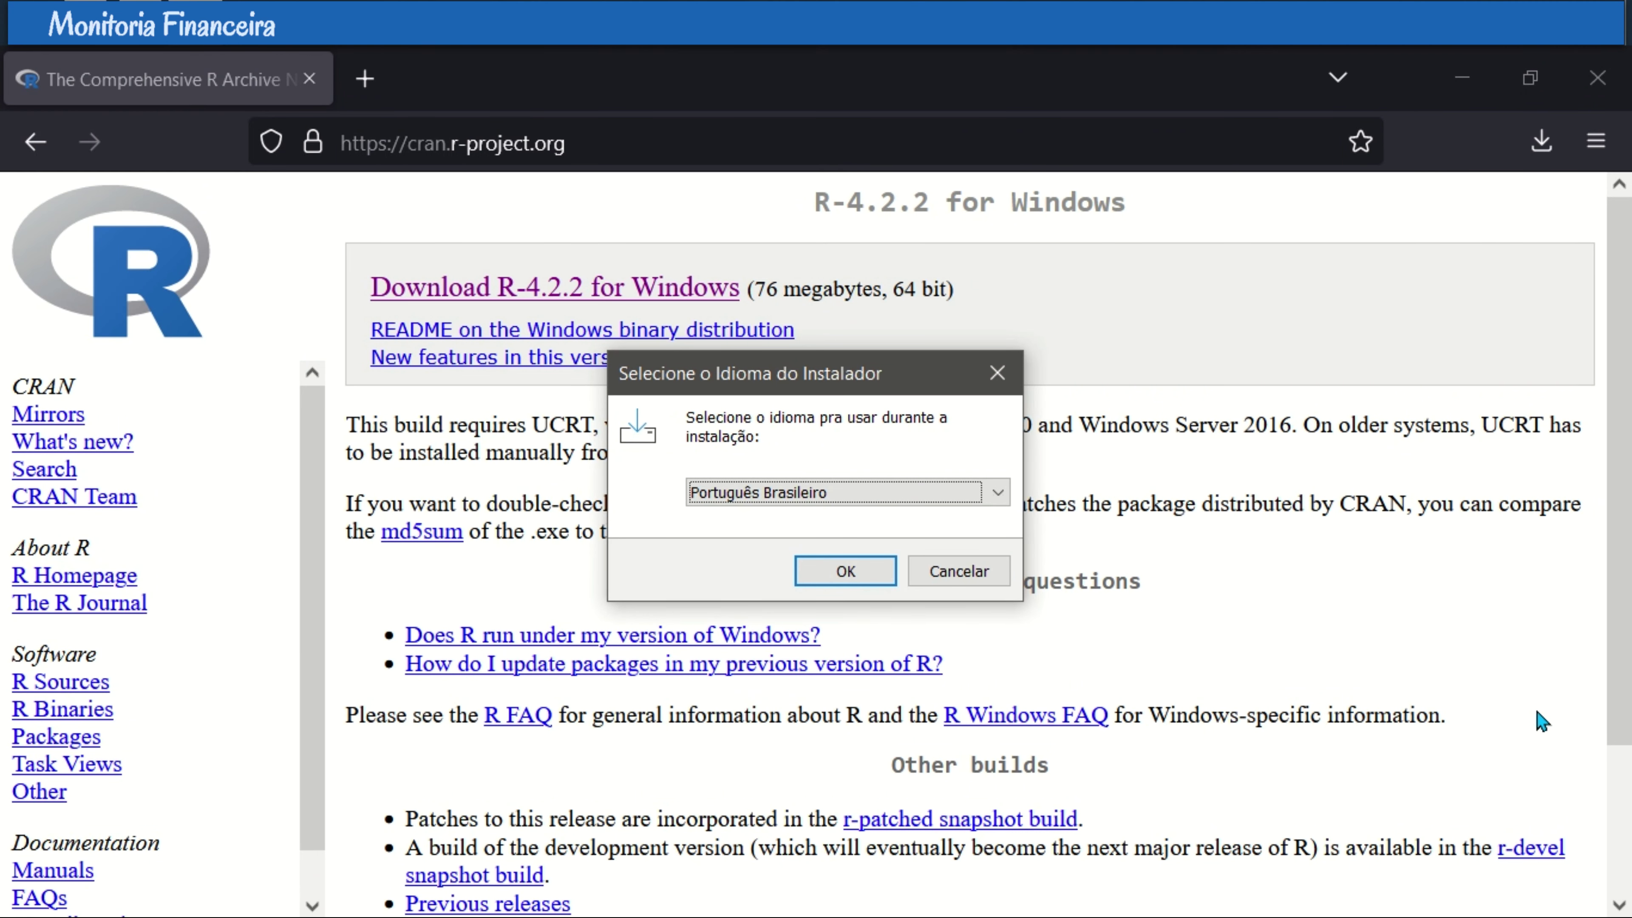
{"action": "left_click", "coordinate": [996, 493]}
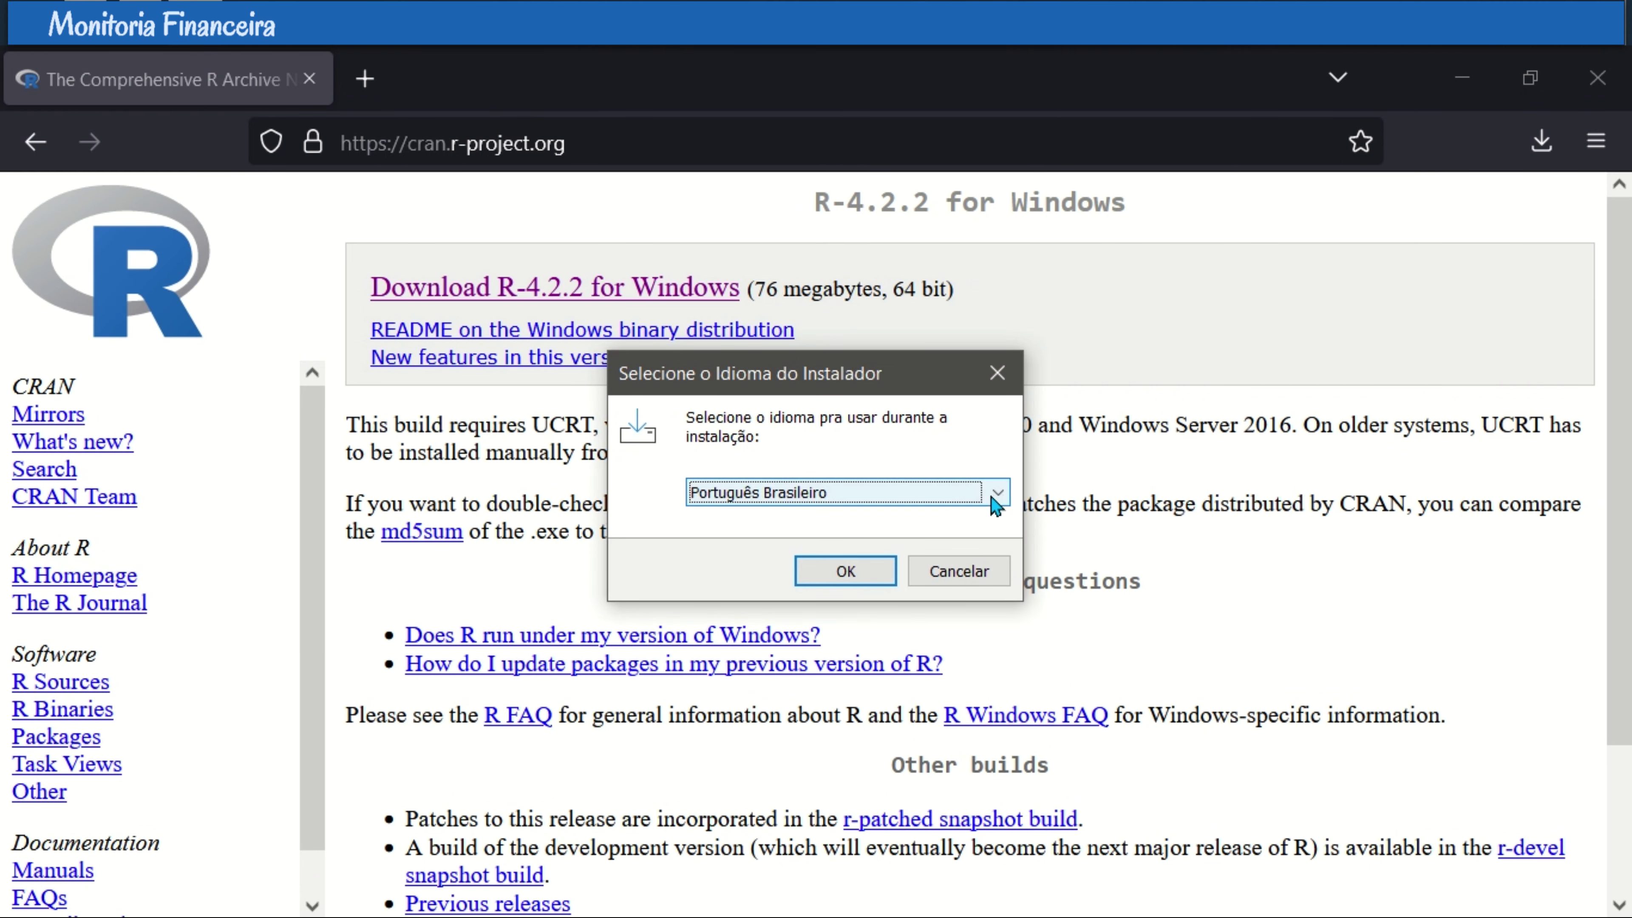
{"action": "key", "text": "Up"}
{"action": "key", "text": "Up"}
{"action": "key", "text": "Up"}
{"action": "key", "text": "Up"}
{"action": "key", "text": "Up"}
{"action": "key", "text": "Up"}
{"action": "key", "text": "Up"}
{"action": "key", "text": "Up"}
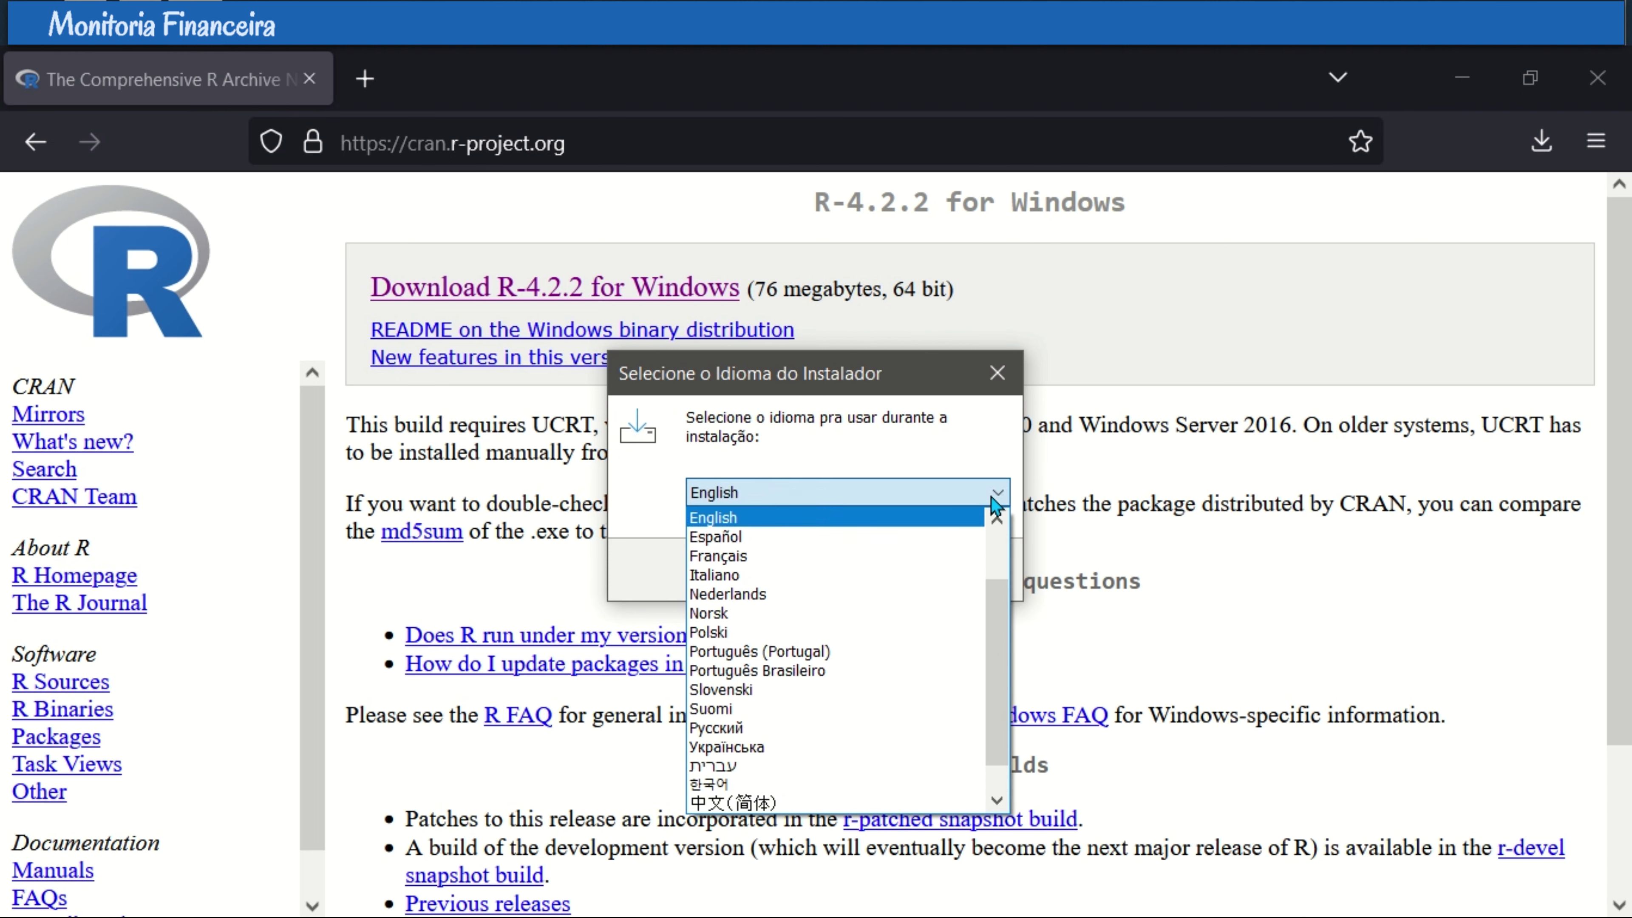
{"action": "left_click", "coordinate": [993, 492]}
{"action": "key", "text": "Return"}
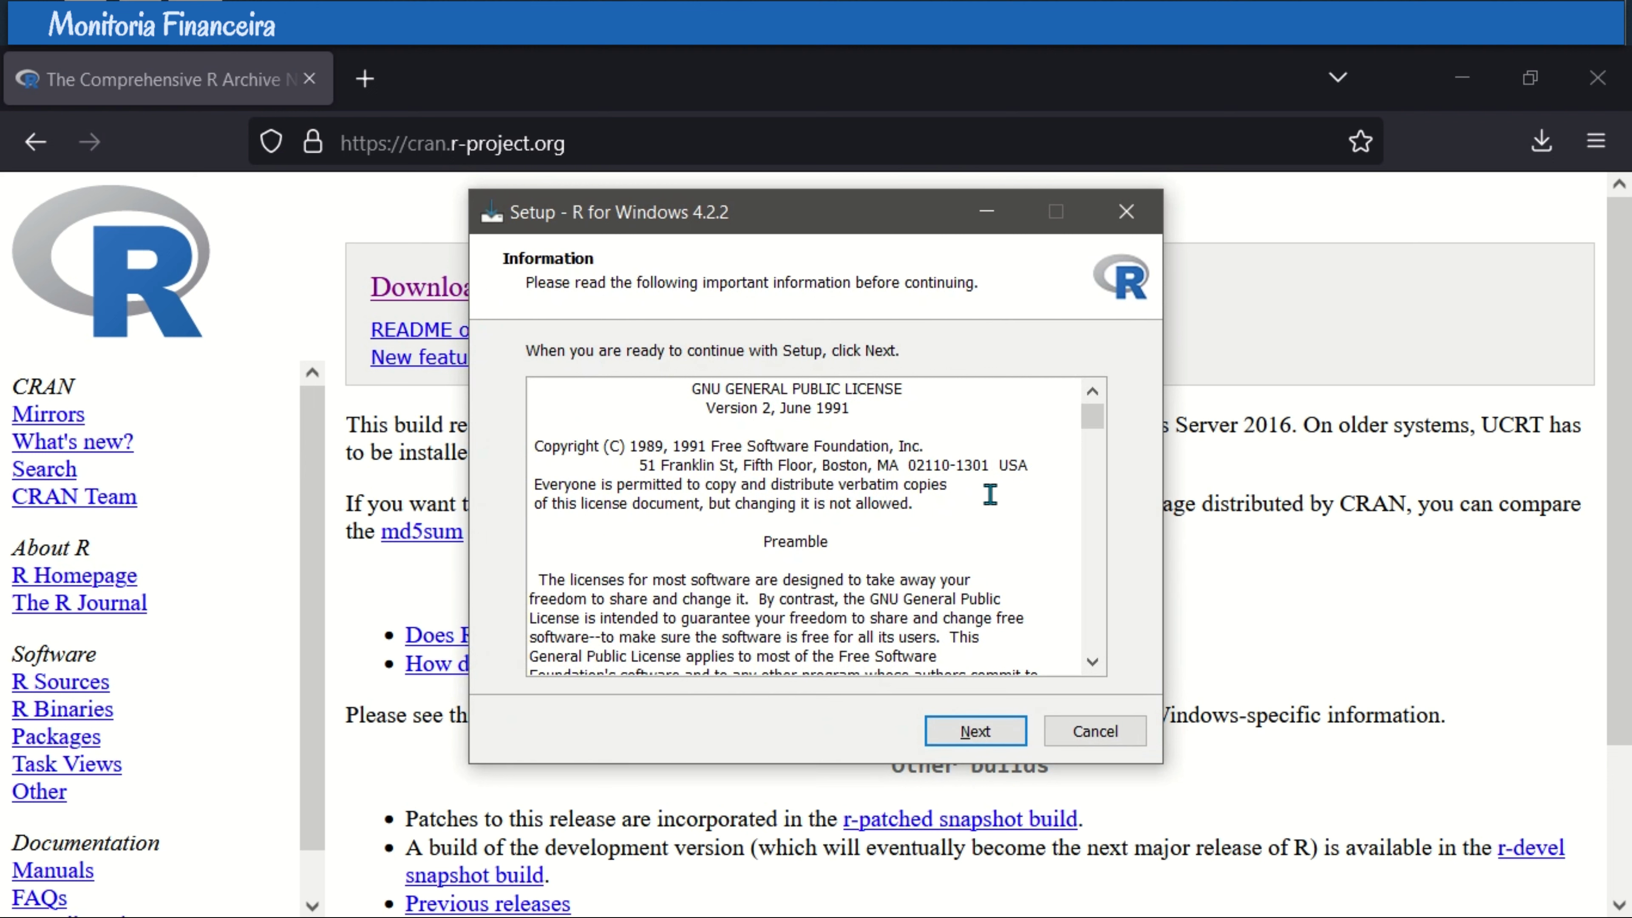
Step: Continue past the licence, keeping the destination C:\Program Files\R\R-4.2.2 and the User installation with all three components
{"action": "key", "text": "Return"}
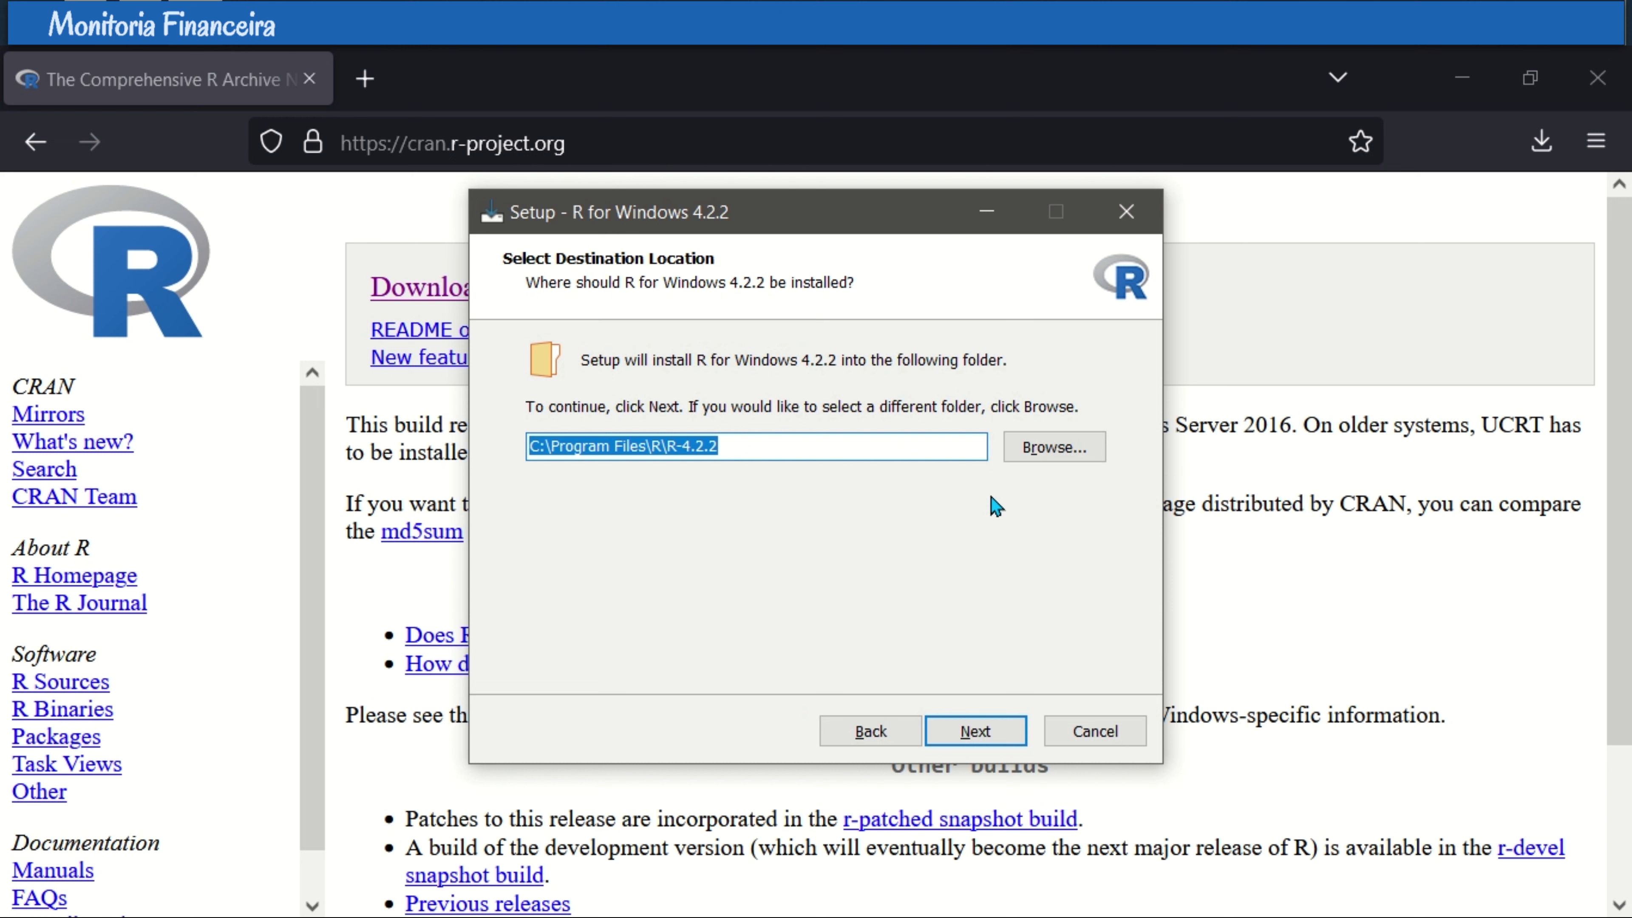
{"action": "key", "text": "Return"}
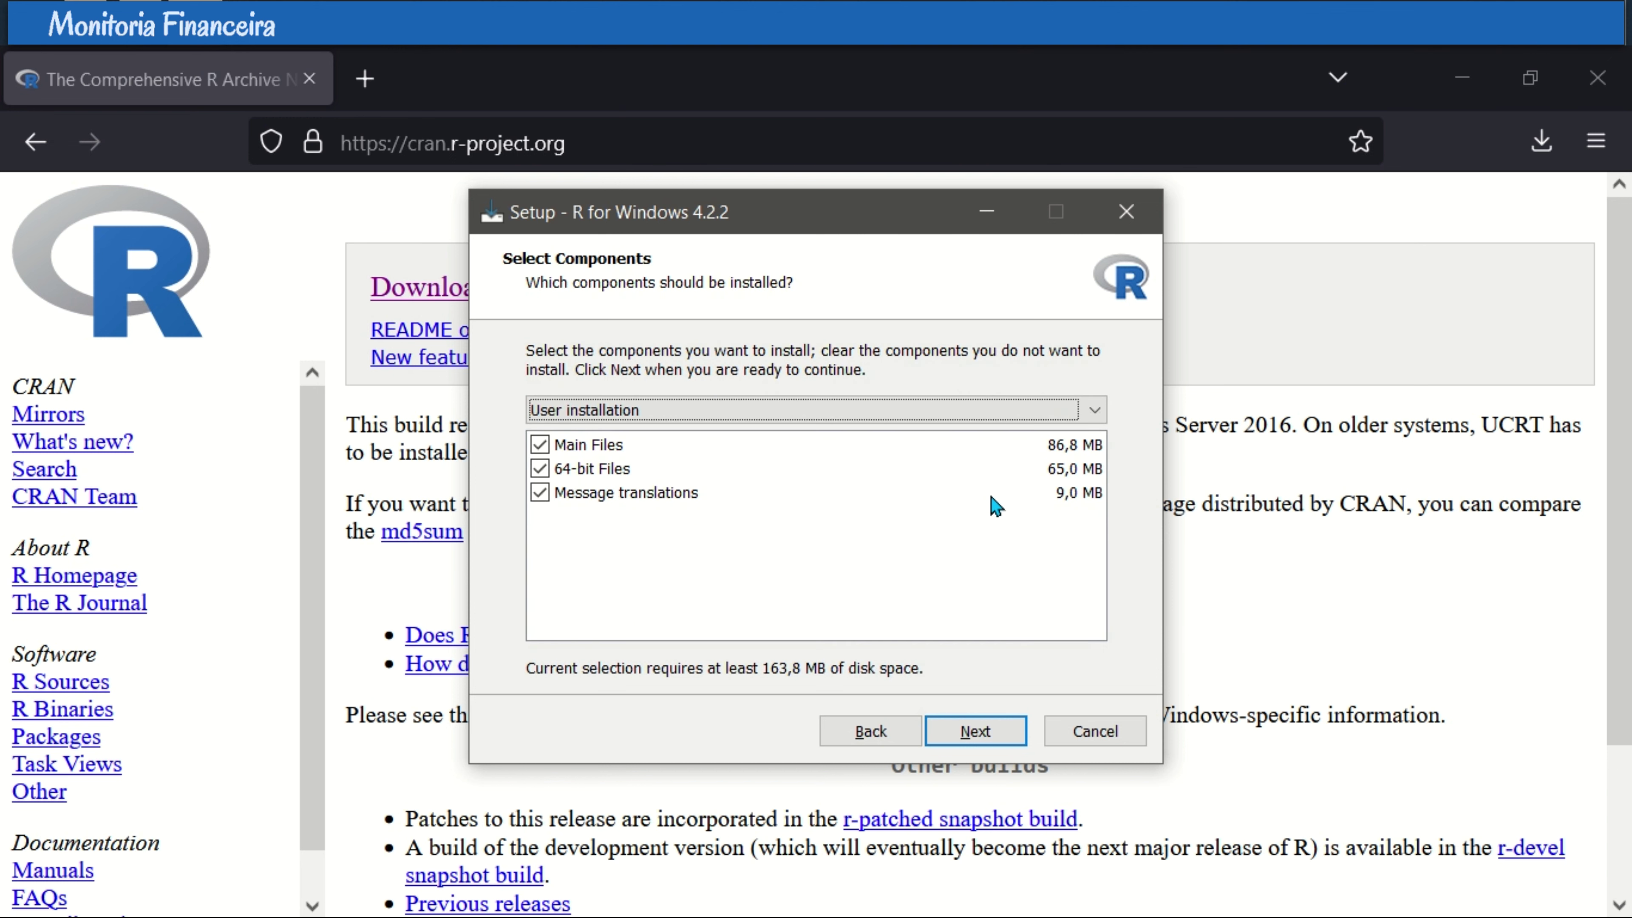
{"action": "left_click", "coordinate": [1095, 410]}
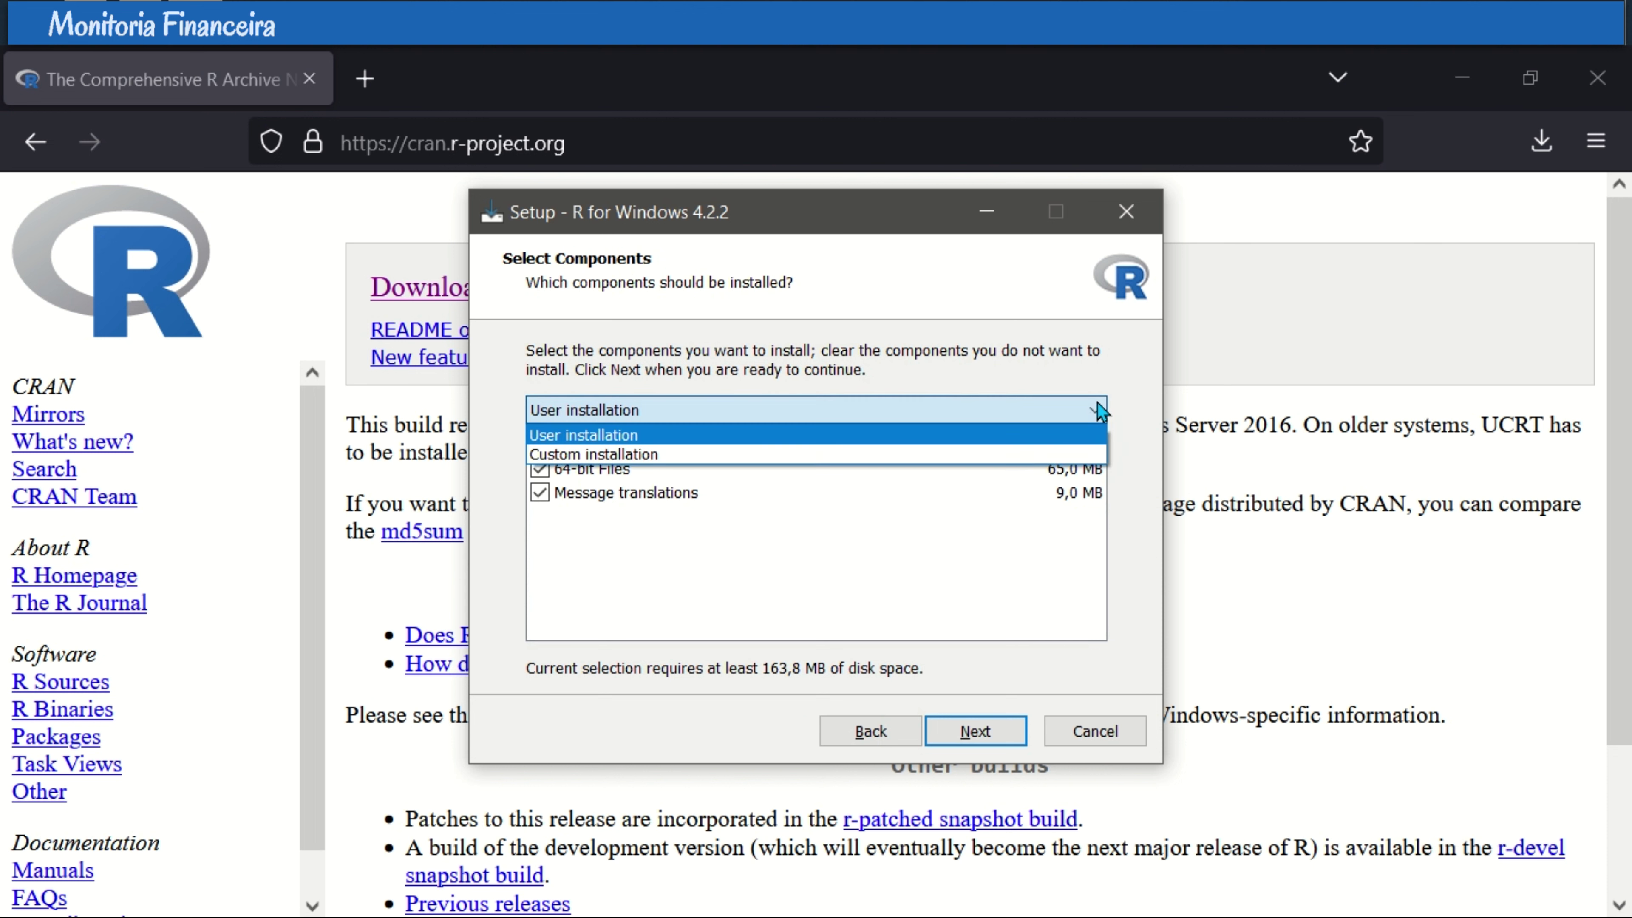
{"action": "left_click", "coordinate": [1100, 438]}
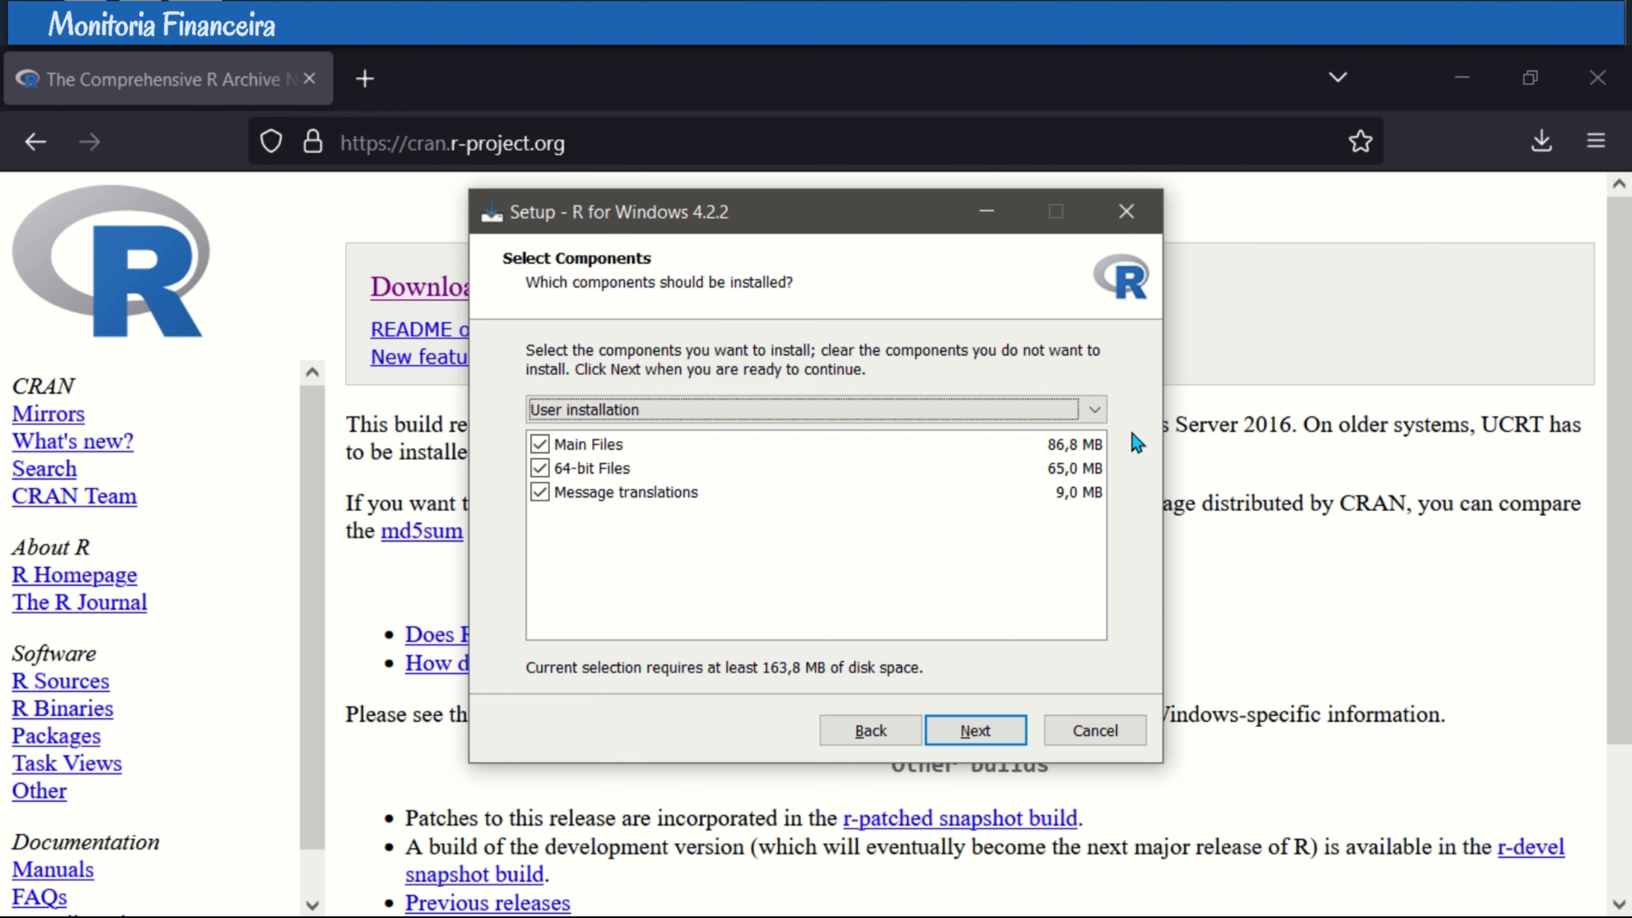
{"action": "key", "text": "Return"}
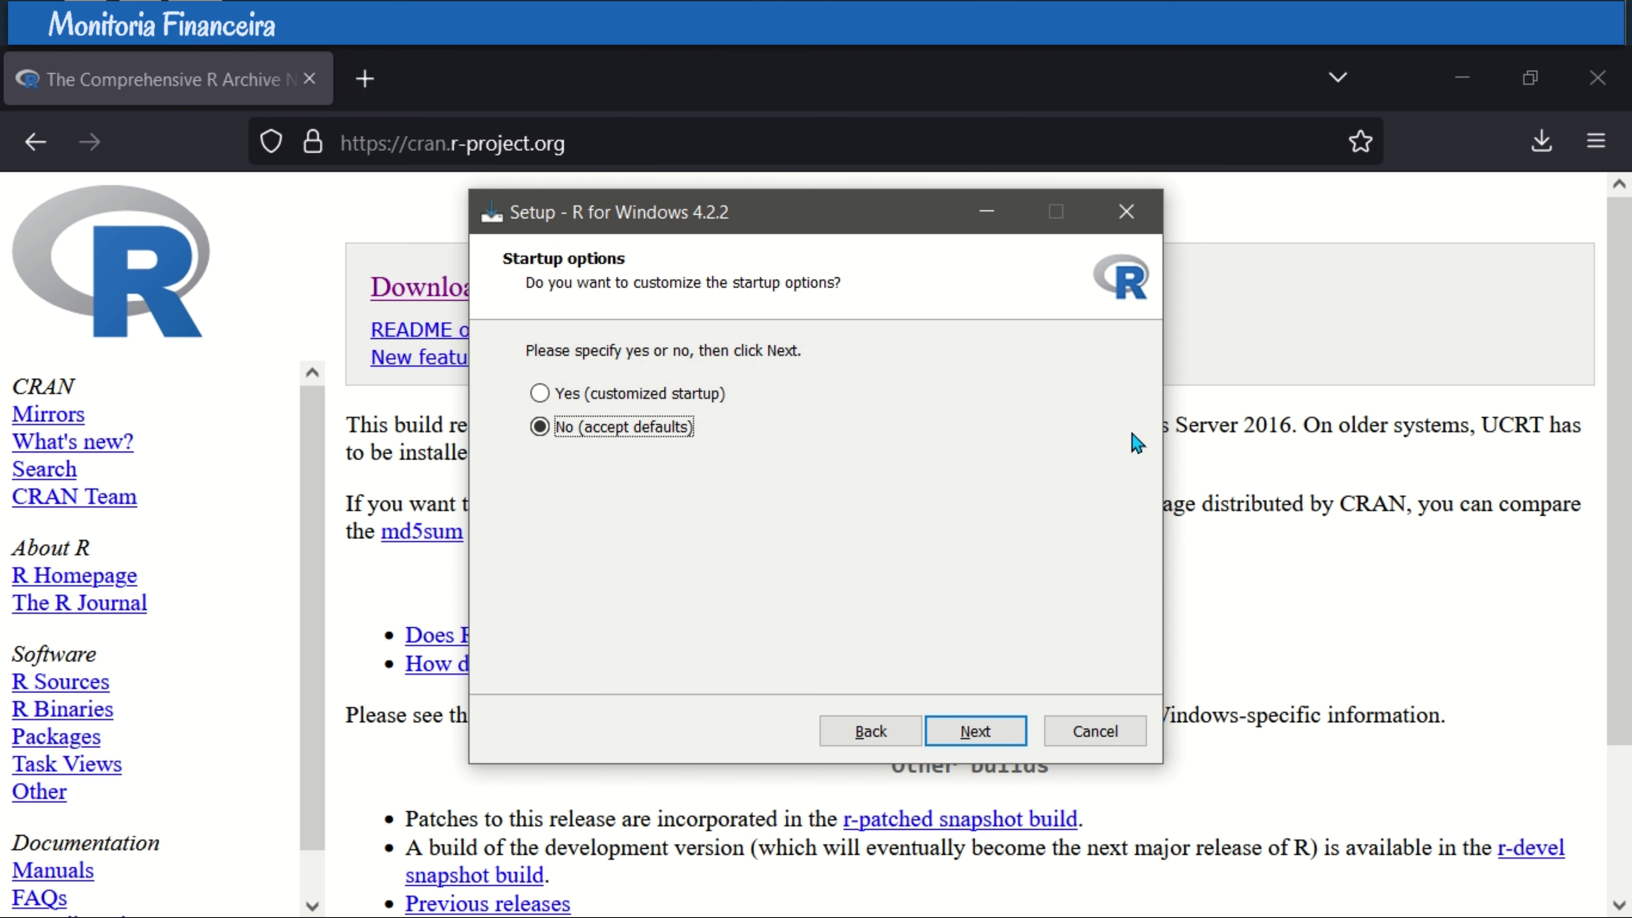
Step: Install R with default startup options, Start Menu folder R, both registry entries and no desktop or Quick Launch shortcut, then finish setup
{"action": "key", "text": "Return"}
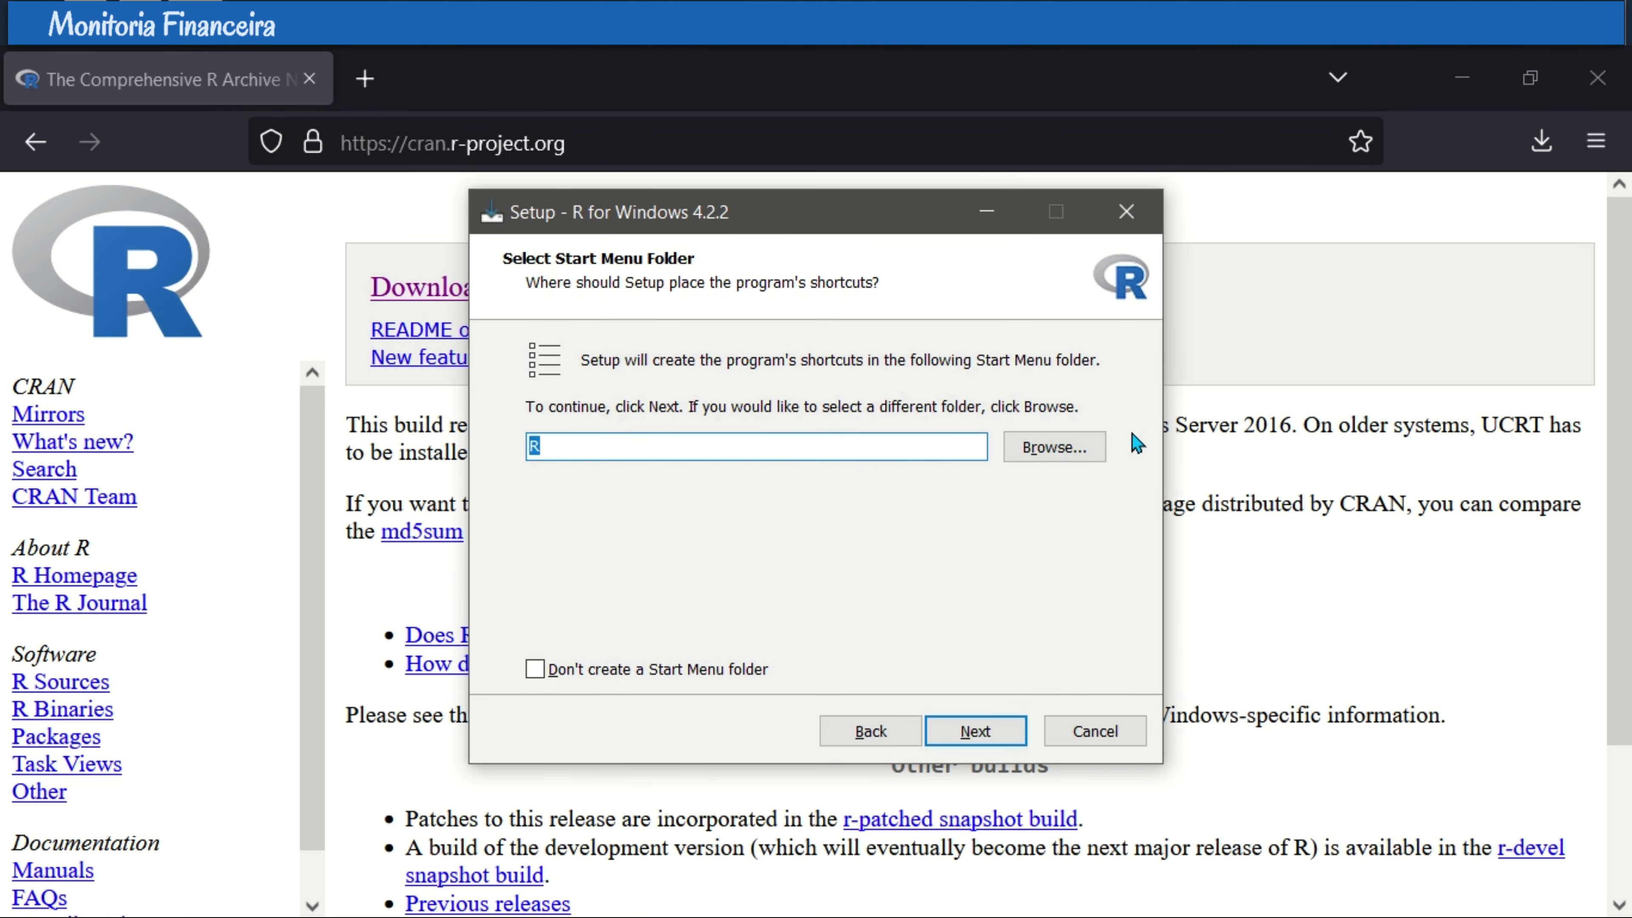
{"action": "key", "text": "Return"}
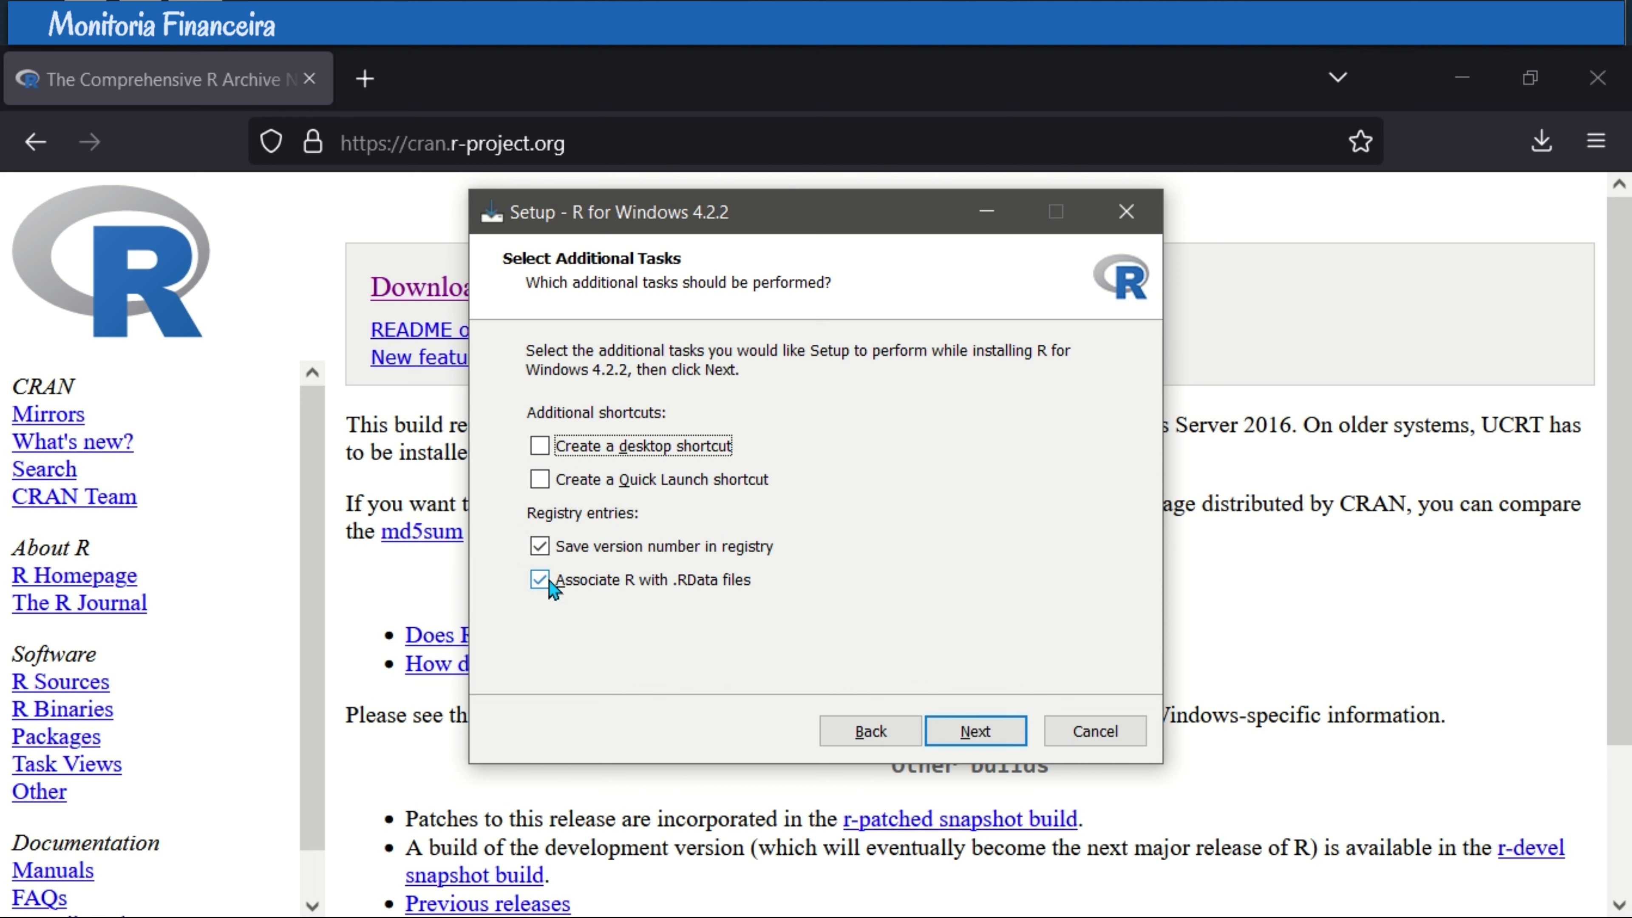
{"action": "key", "text": "Return"}
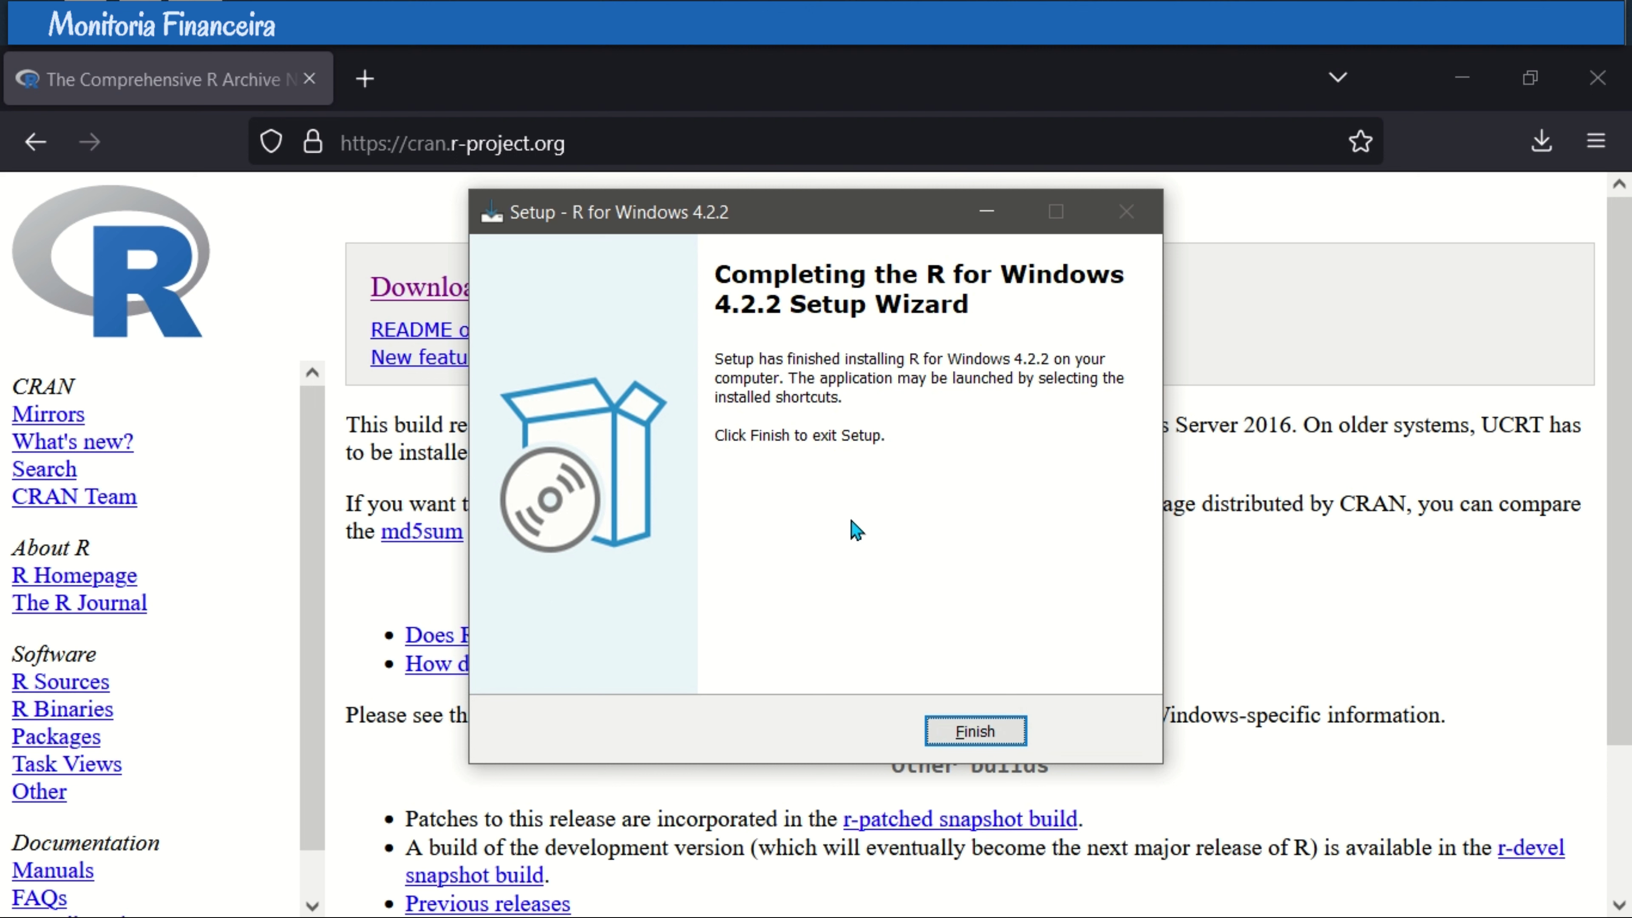
{"action": "left_click", "coordinate": [975, 733]}
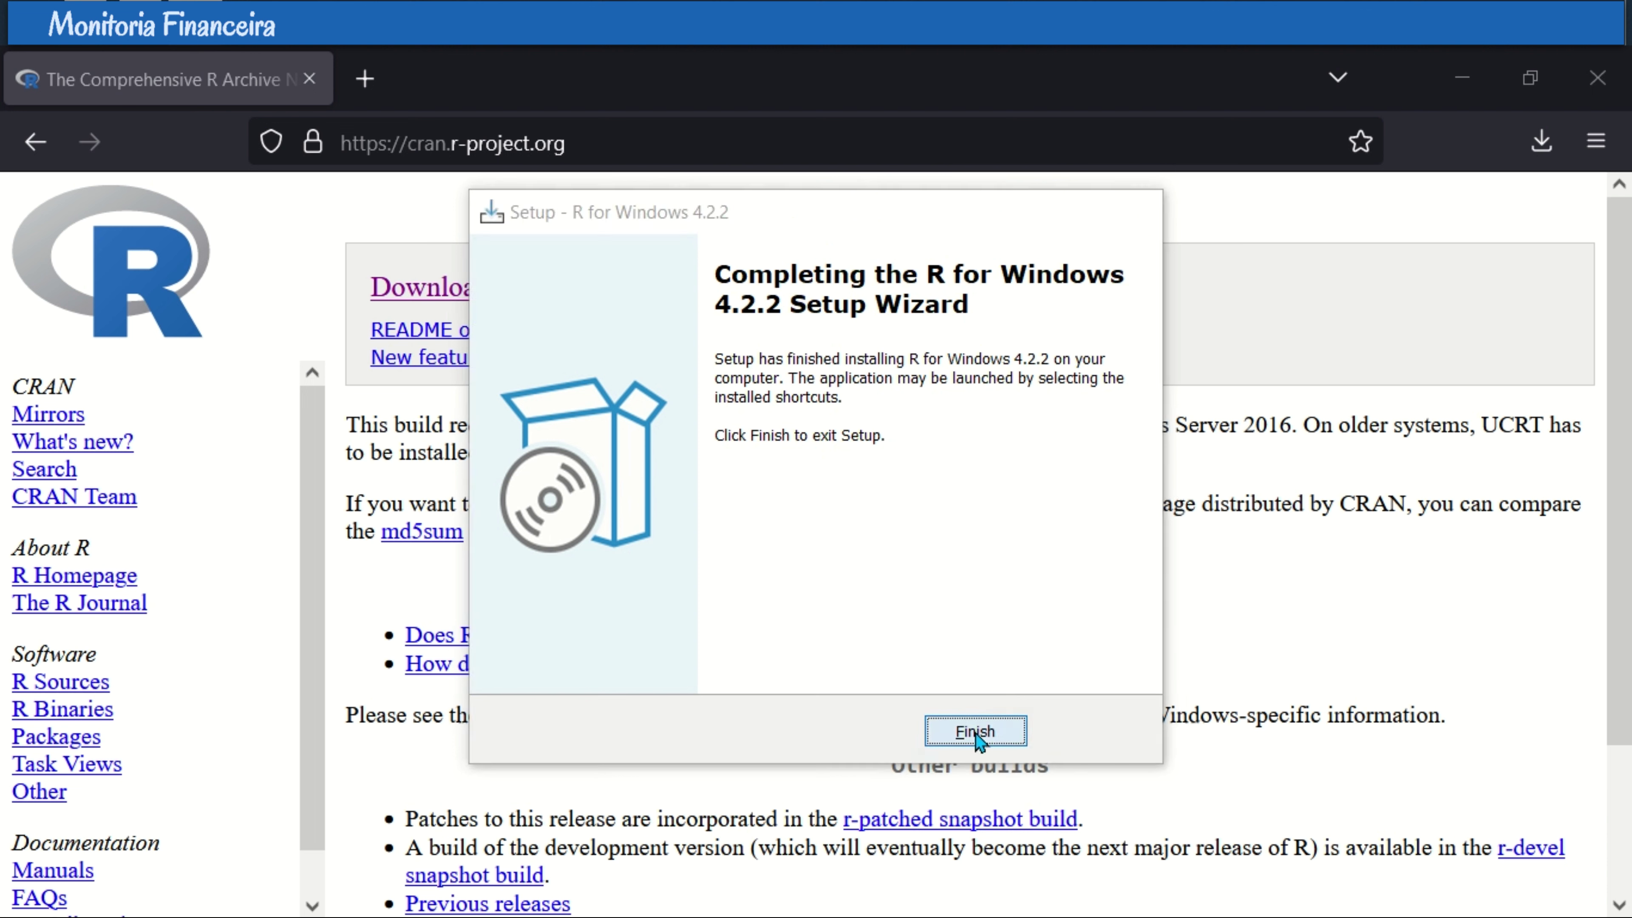